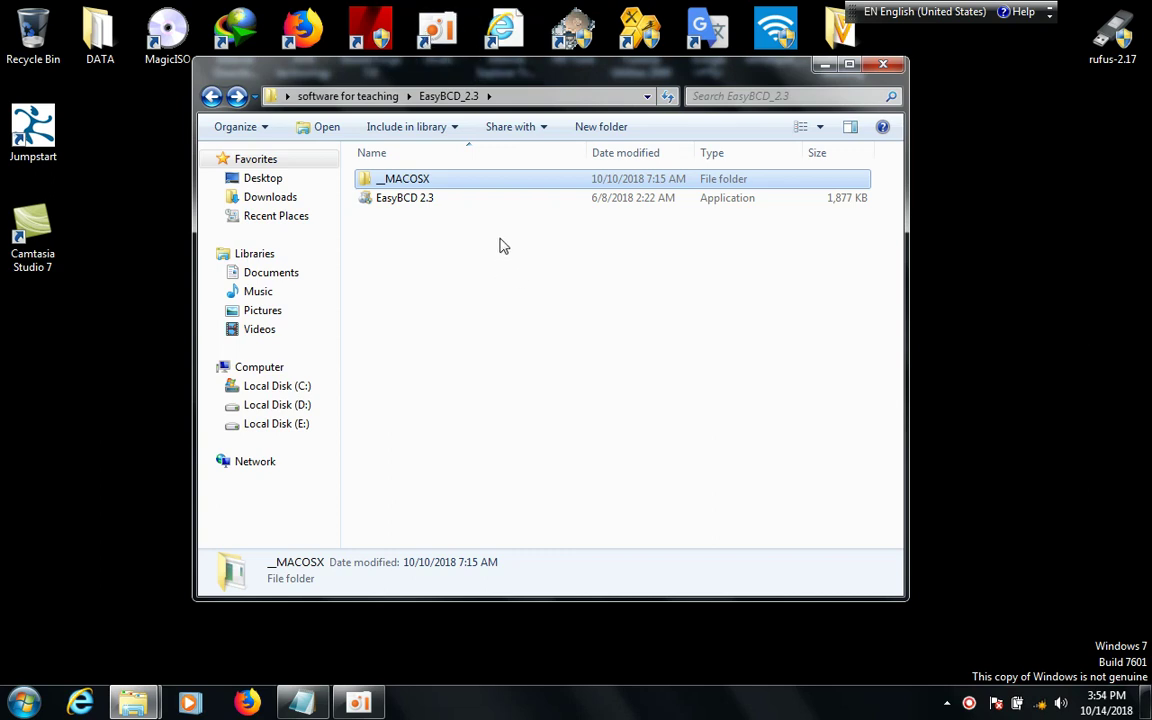
Examine the capacity and free space of local disks C: and E: in the Computer view.
left_click_drag(510, 85, 513, 63)
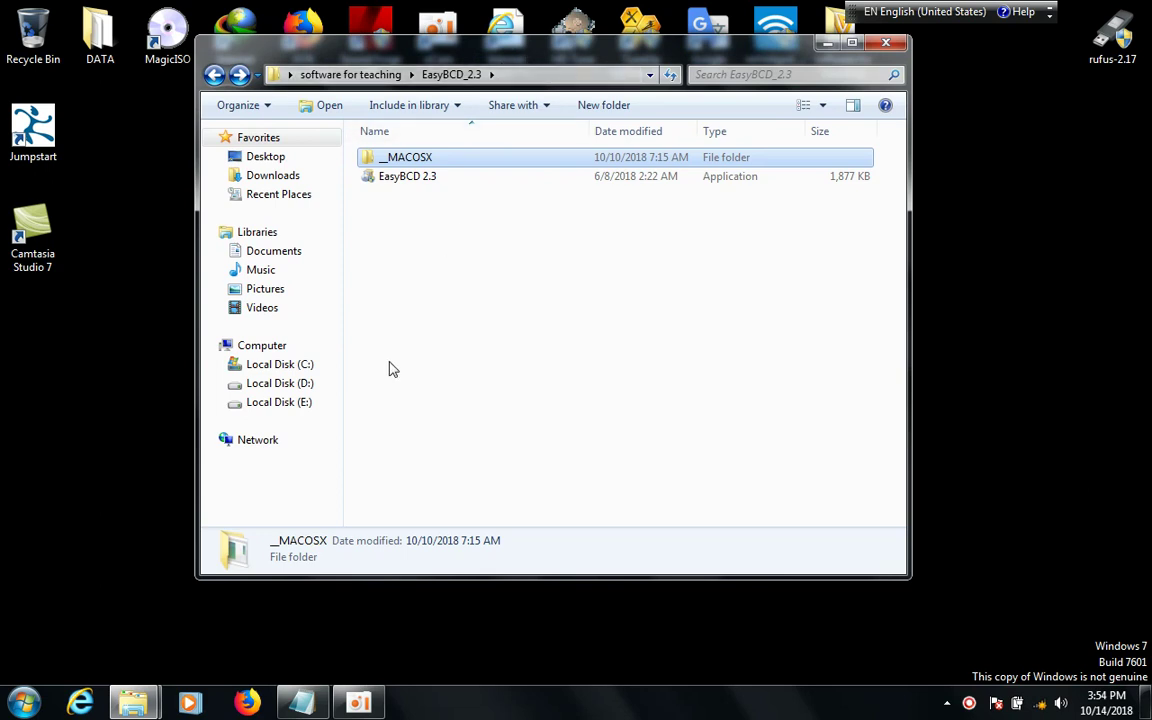
left_click(280, 346)
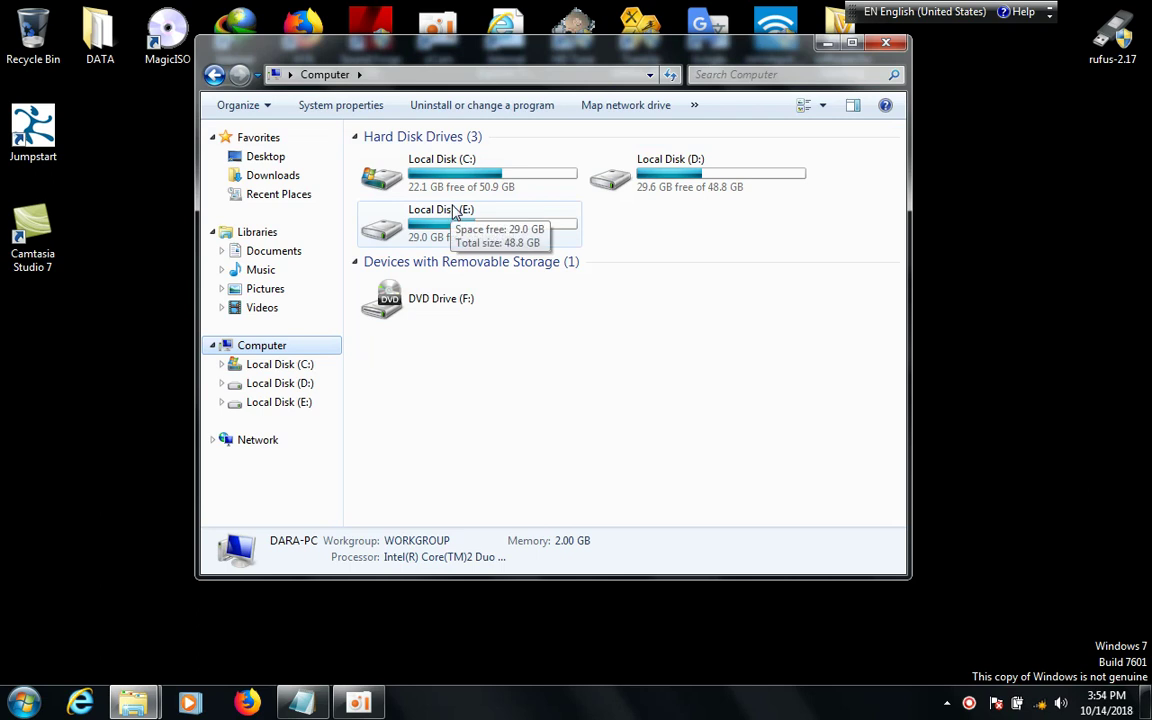
key("Tab")
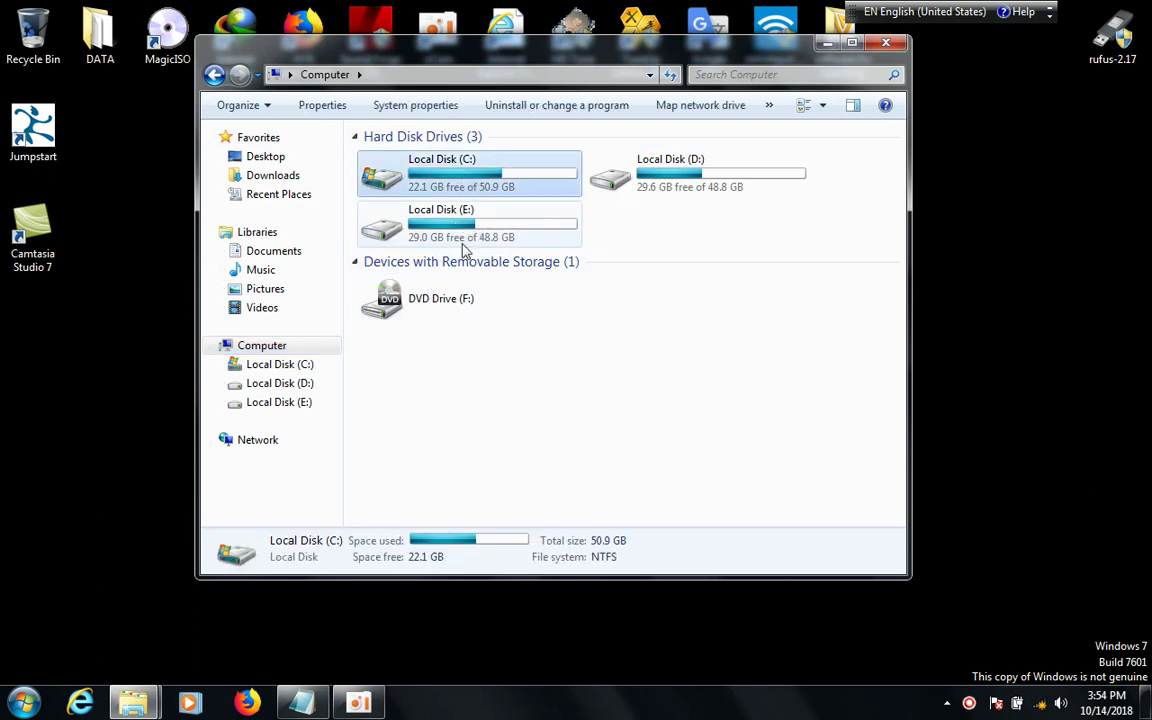
key("Down")
key("Up")
key("Down")
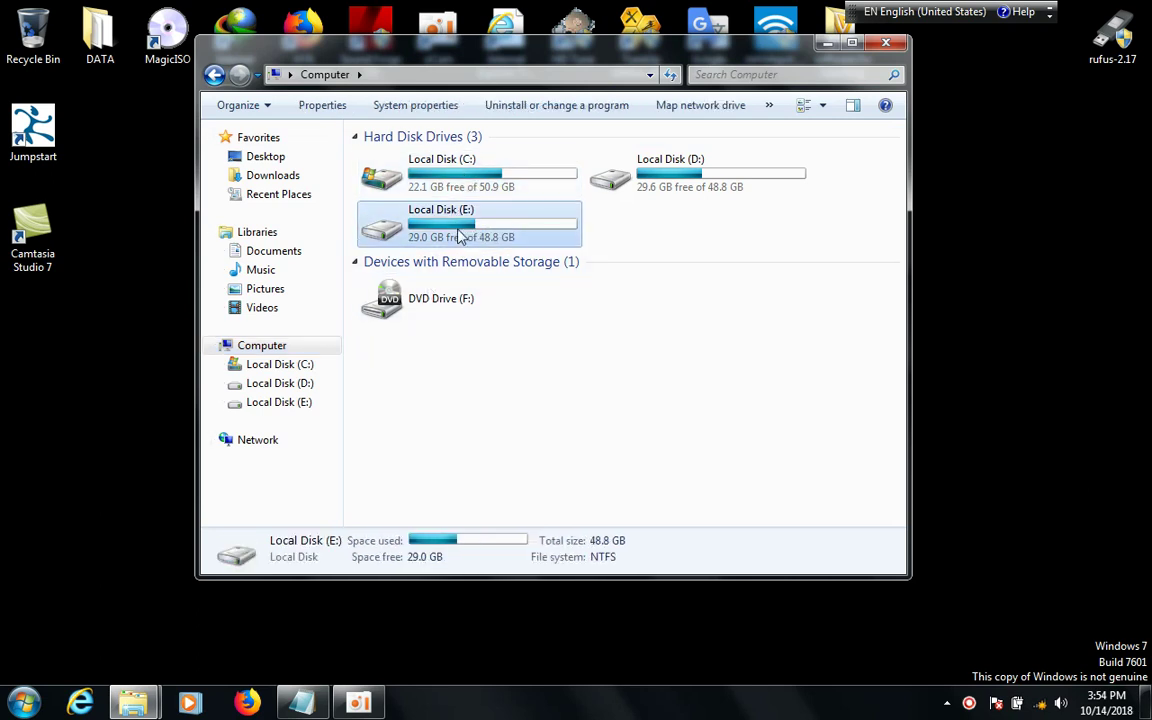
key("Up")
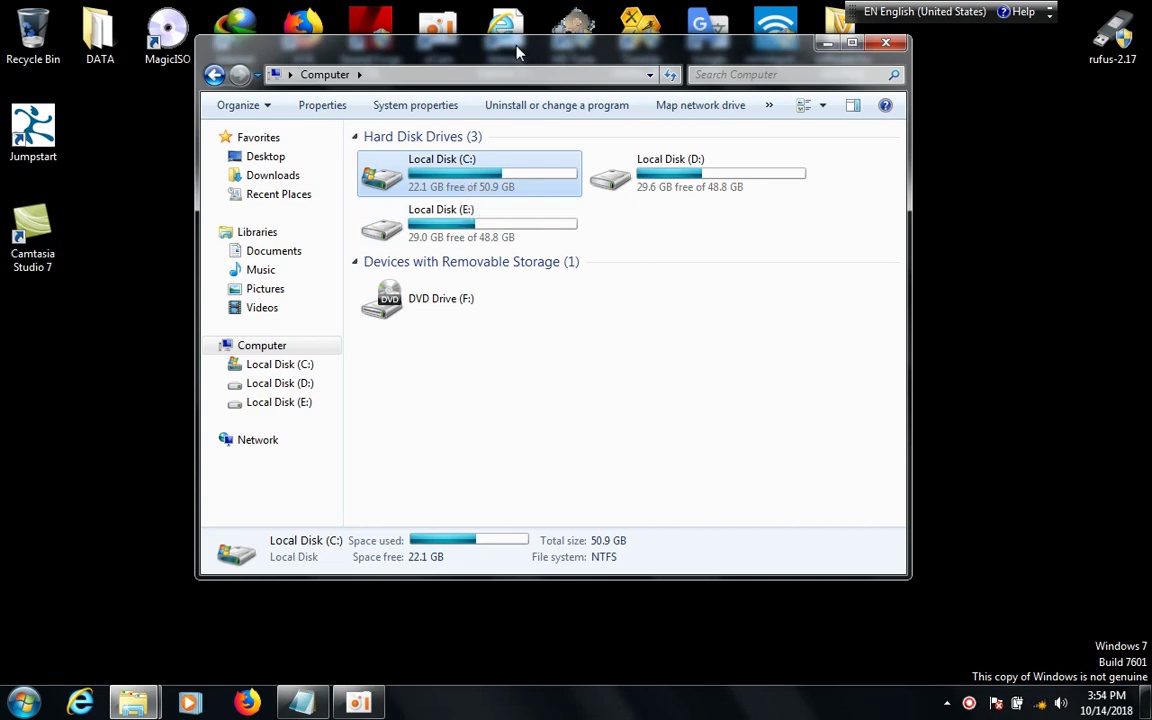
left_click_drag(517, 52, 340, 68)
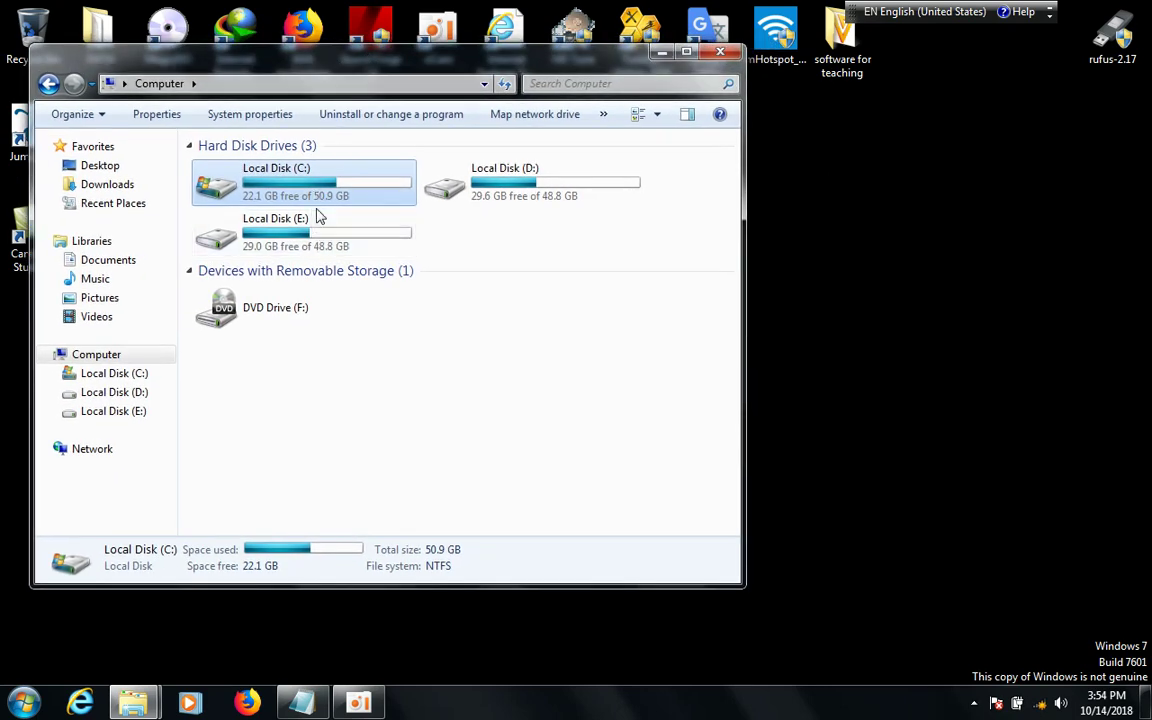
left_click(318, 240)
left_click(345, 197)
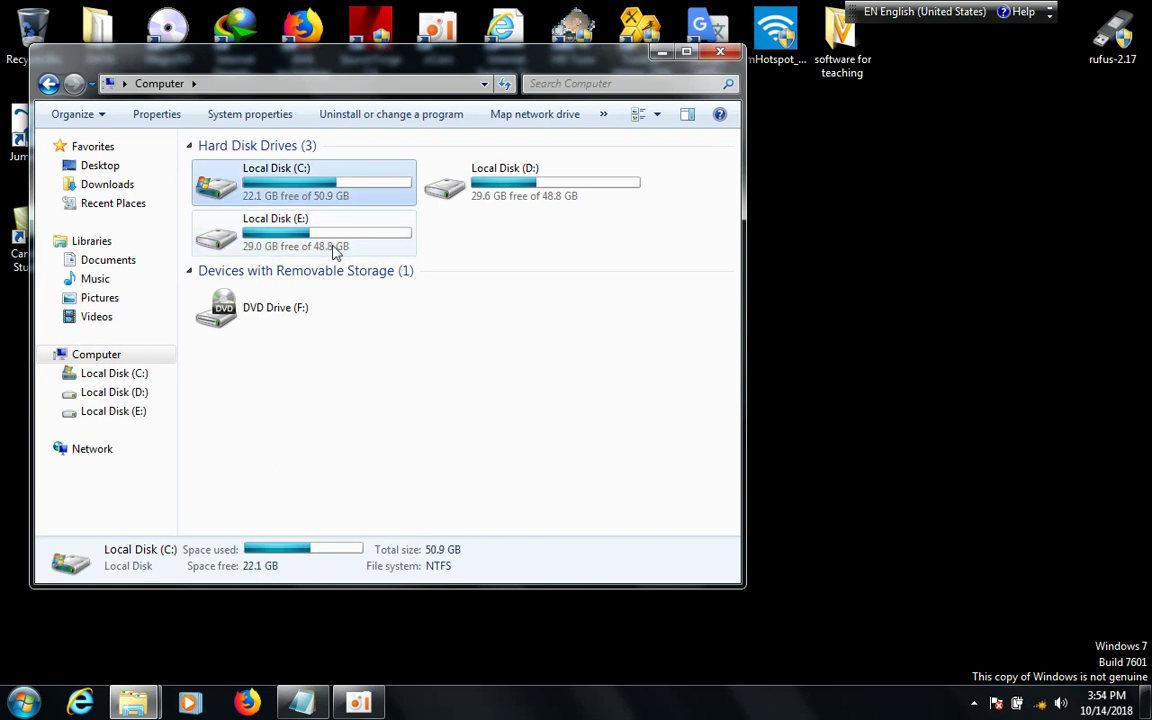
left_click(329, 246)
left_click(342, 195)
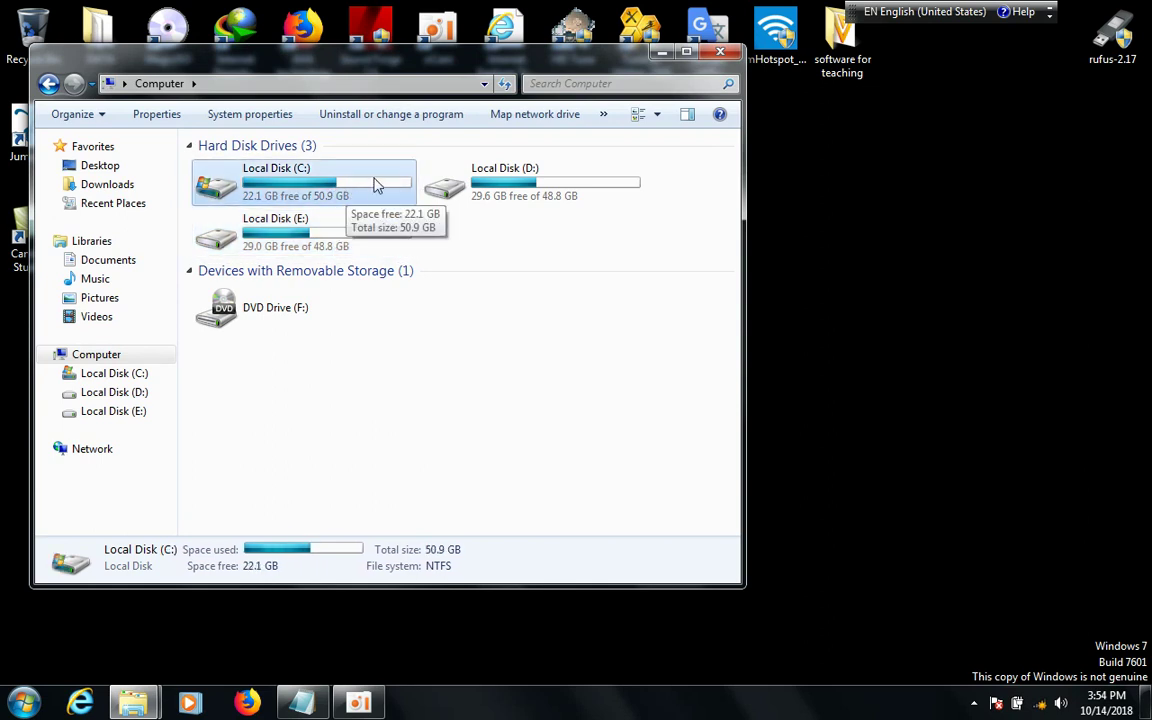
left_click_drag(480, 63, 476, 96)
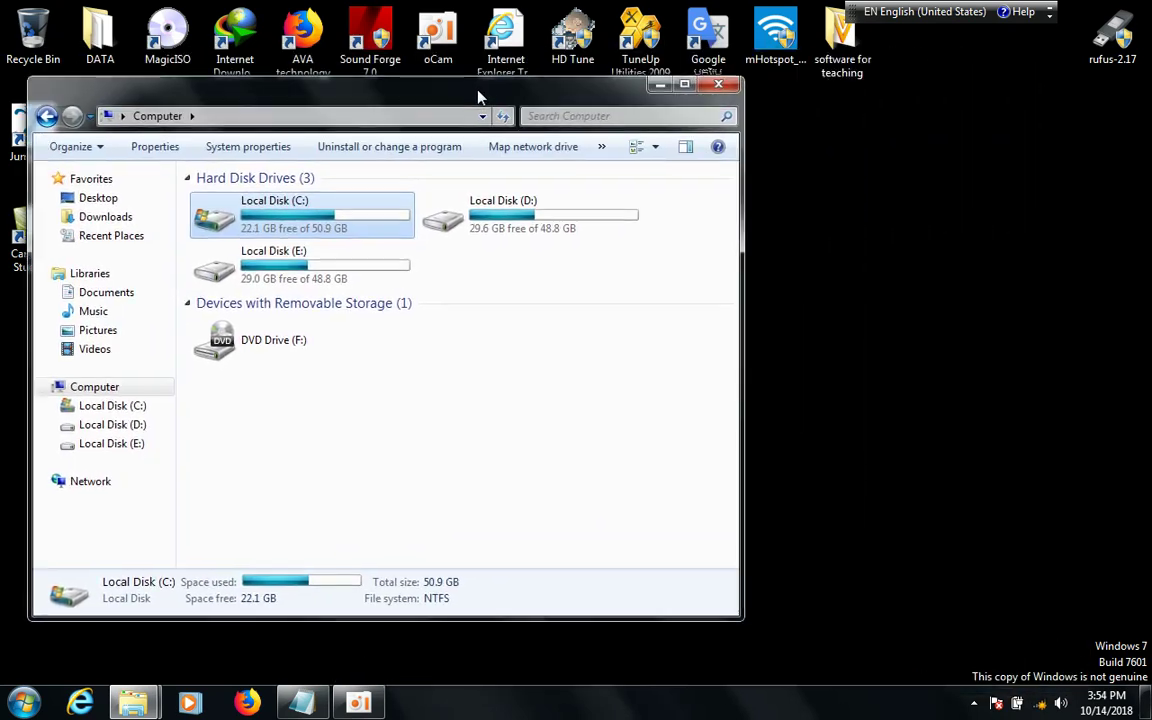
Open the EasyBCD_2.3 folder inside the desktop folder "software for teaching", keeping the folder windows apart.
left_click(842, 40)
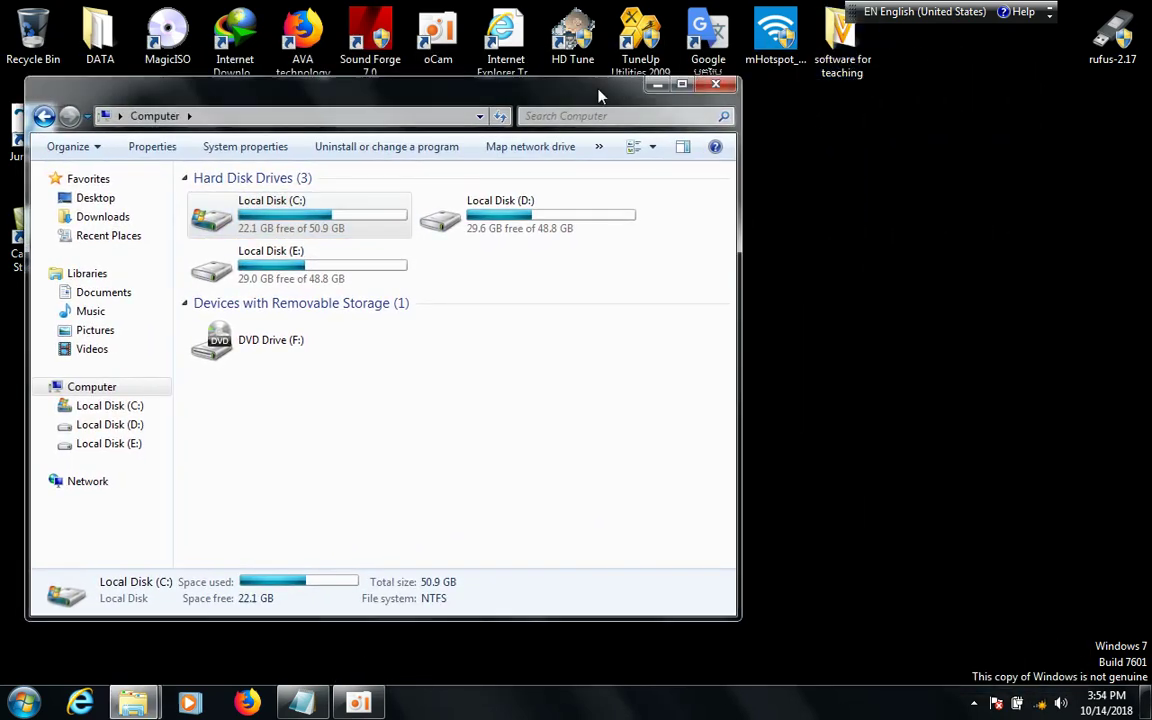
left_click_drag(599, 97, 981, 127)
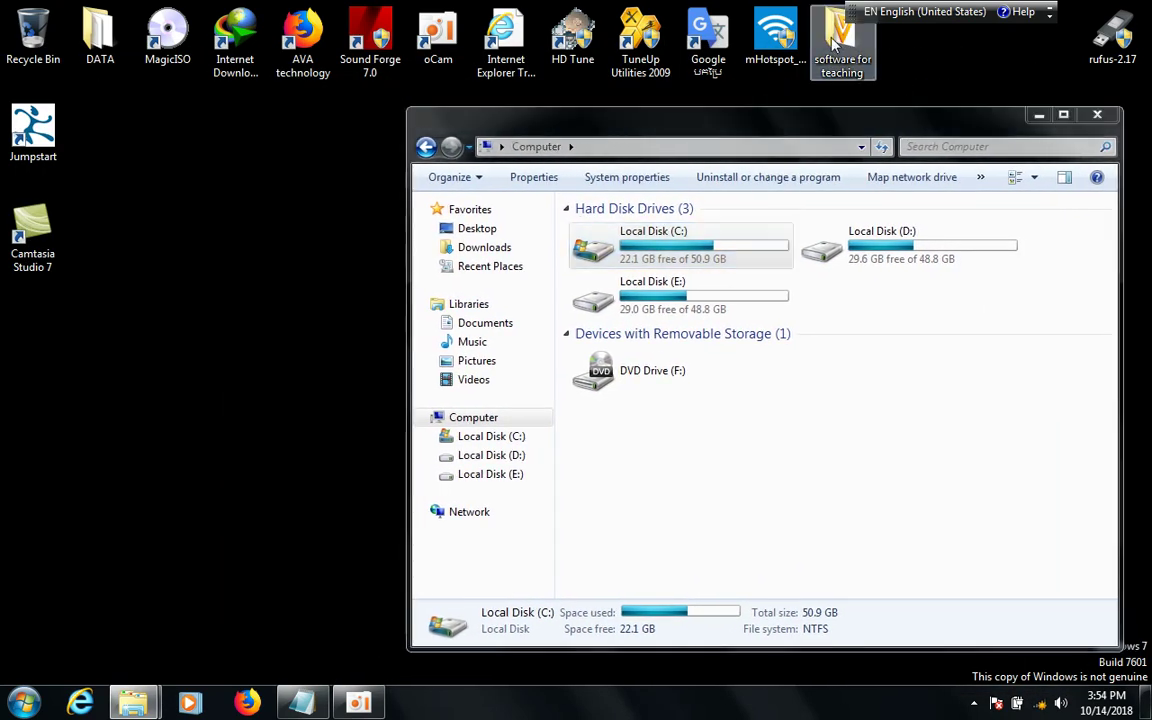
double_click(845, 40)
left_click_drag(565, 150, 238, 137)
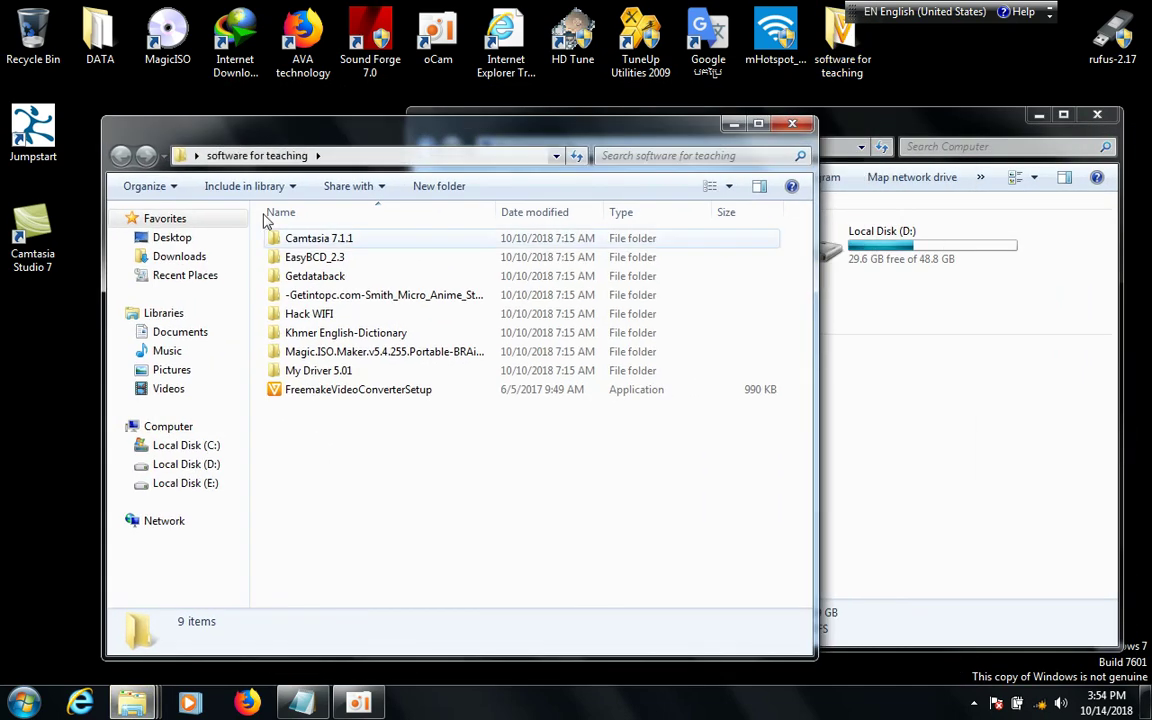
double_click(300, 257)
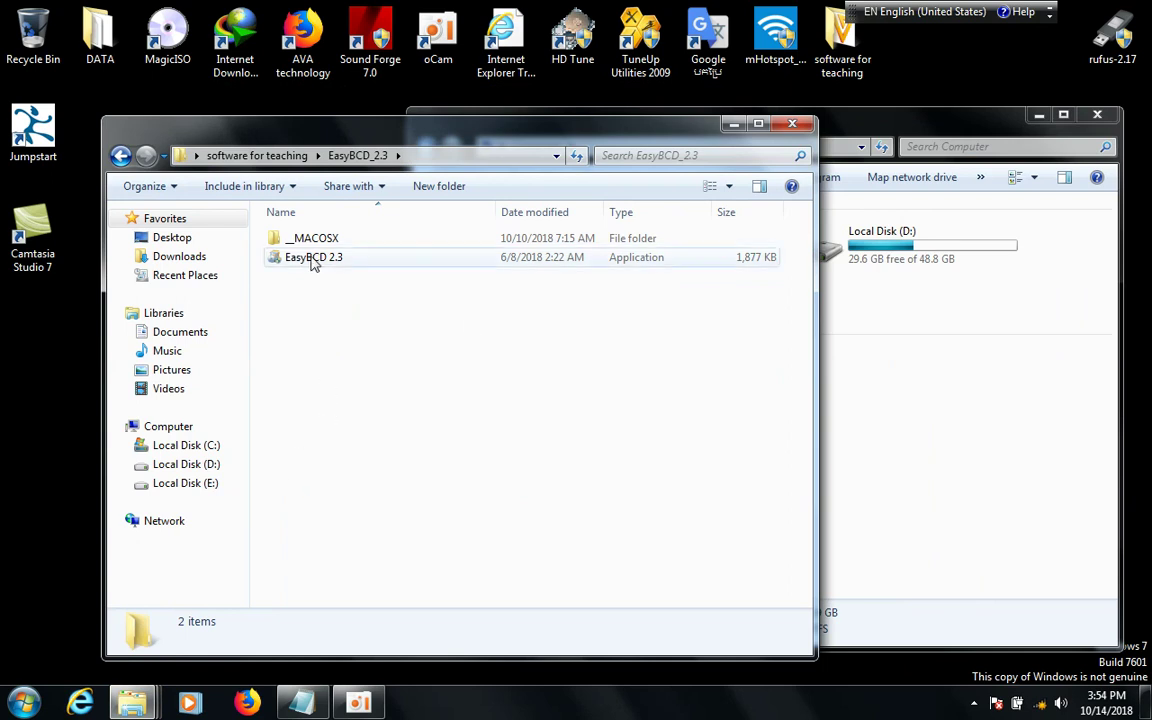
left_click_drag(325, 135, 300, 96)
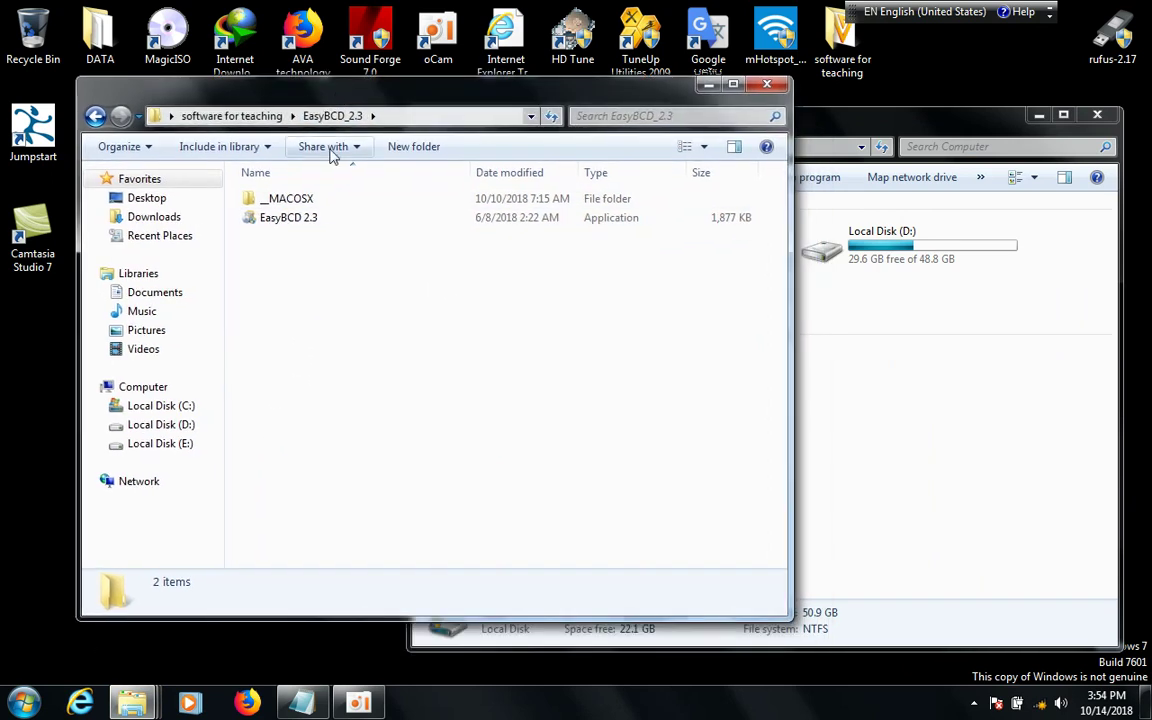
Launch the EasyBCD 2.3 installer and continue past its welcome page.
left_click(282, 227)
left_click(335, 334)
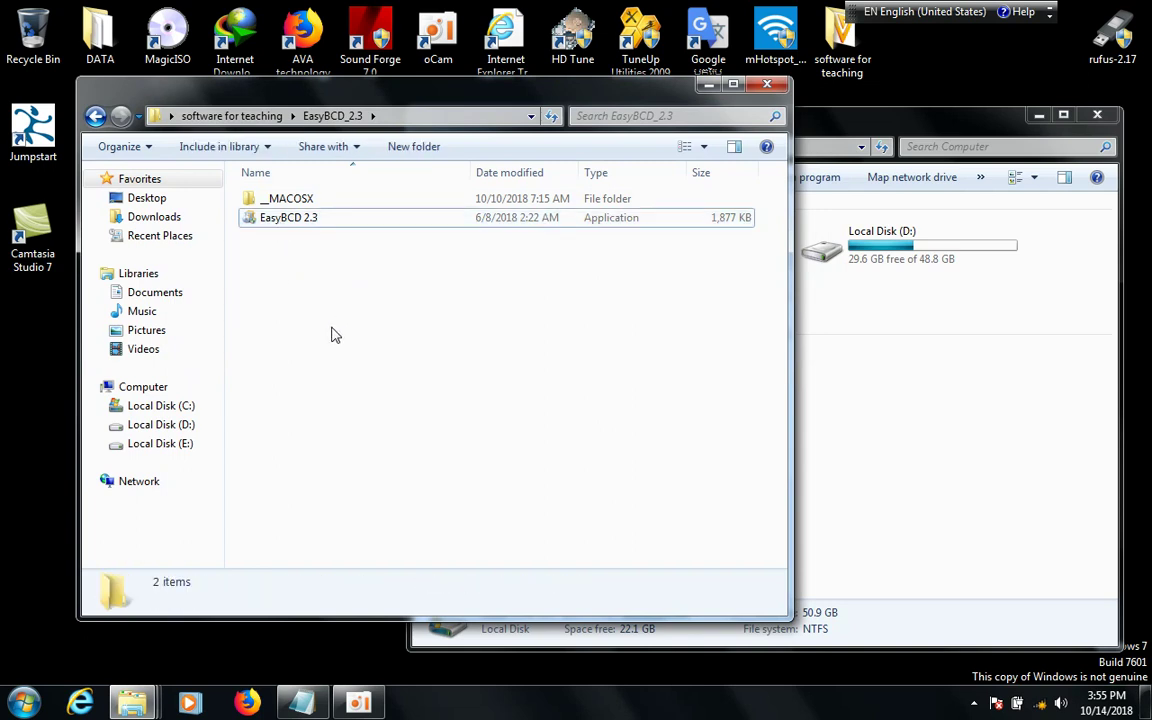
double_click(296, 226)
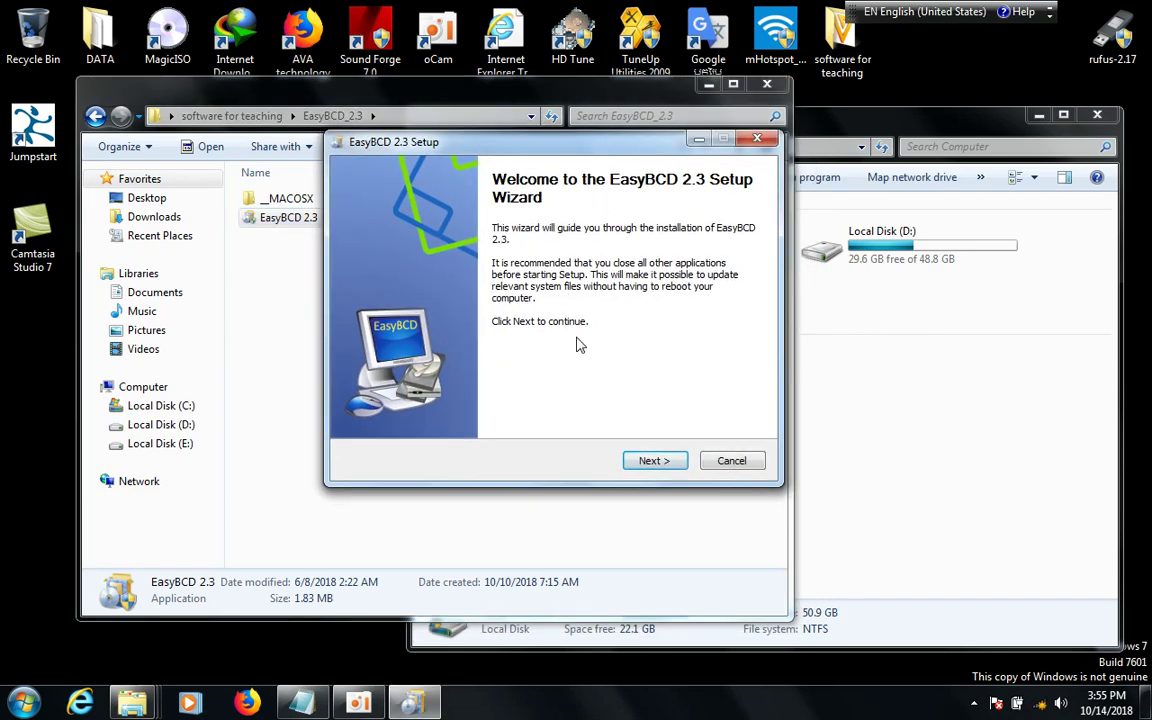
left_click(654, 462)
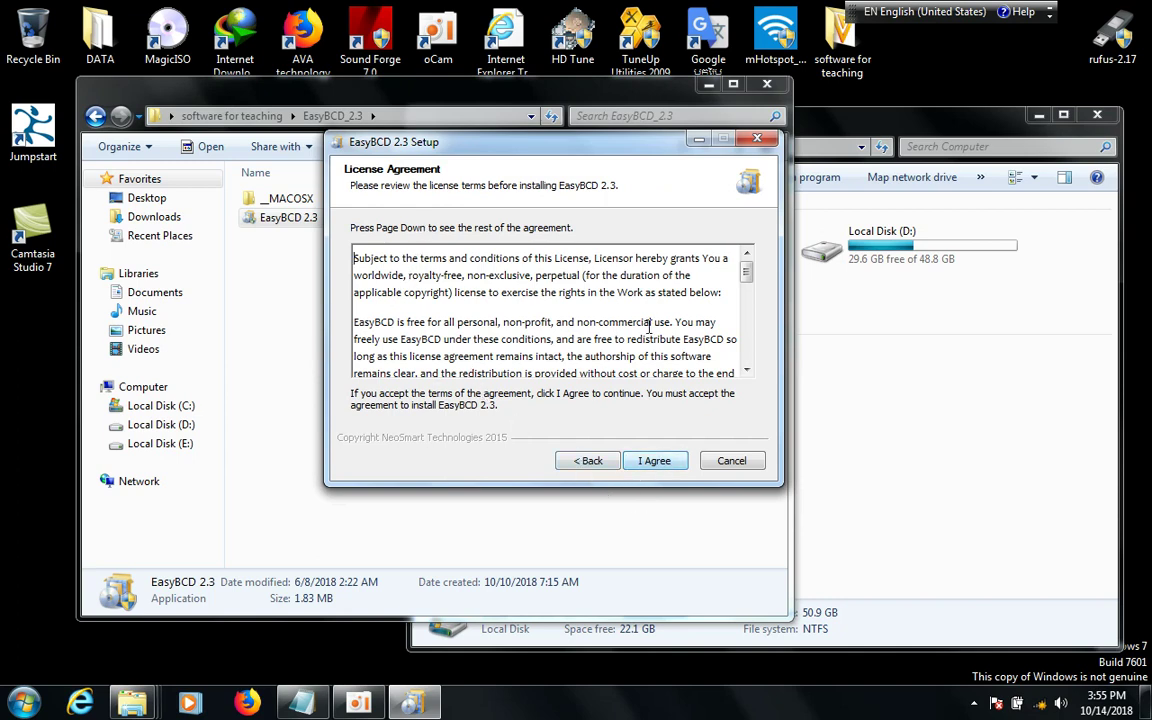
Skim the EasyBCD 2.3 license agreement and accept its terms.
scroll(737, 352, "down", 5)
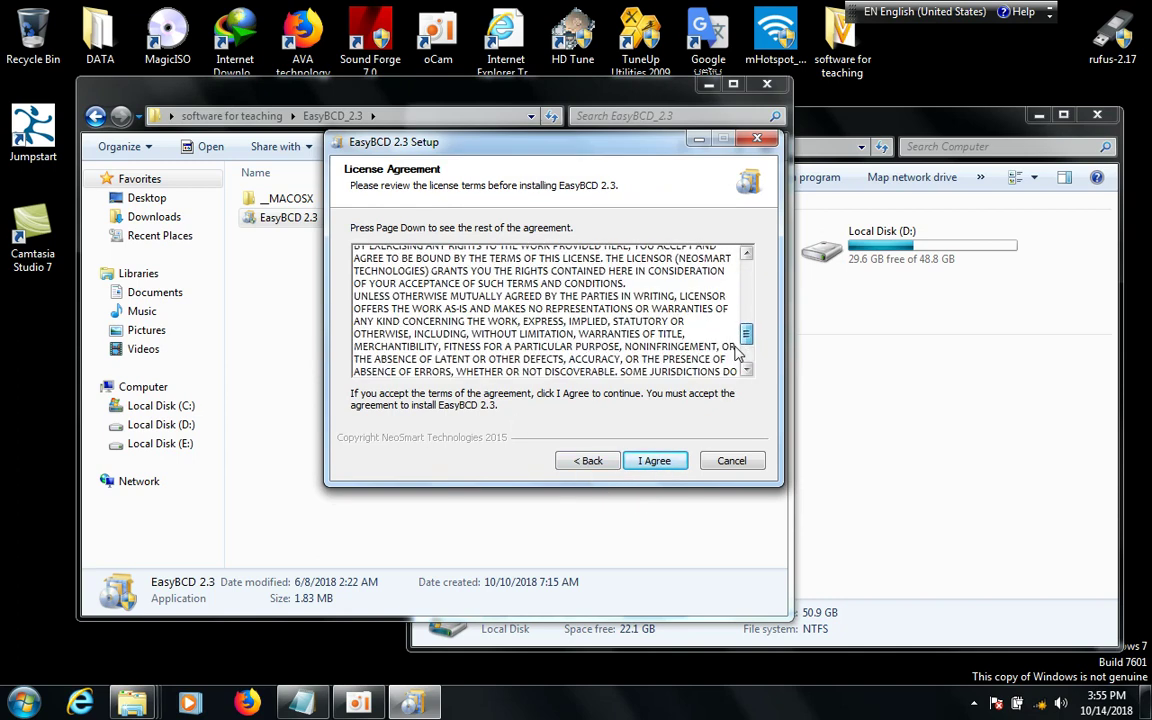
scroll(737, 352, "down", 2)
left_click_drag(745, 345, 758, 265)
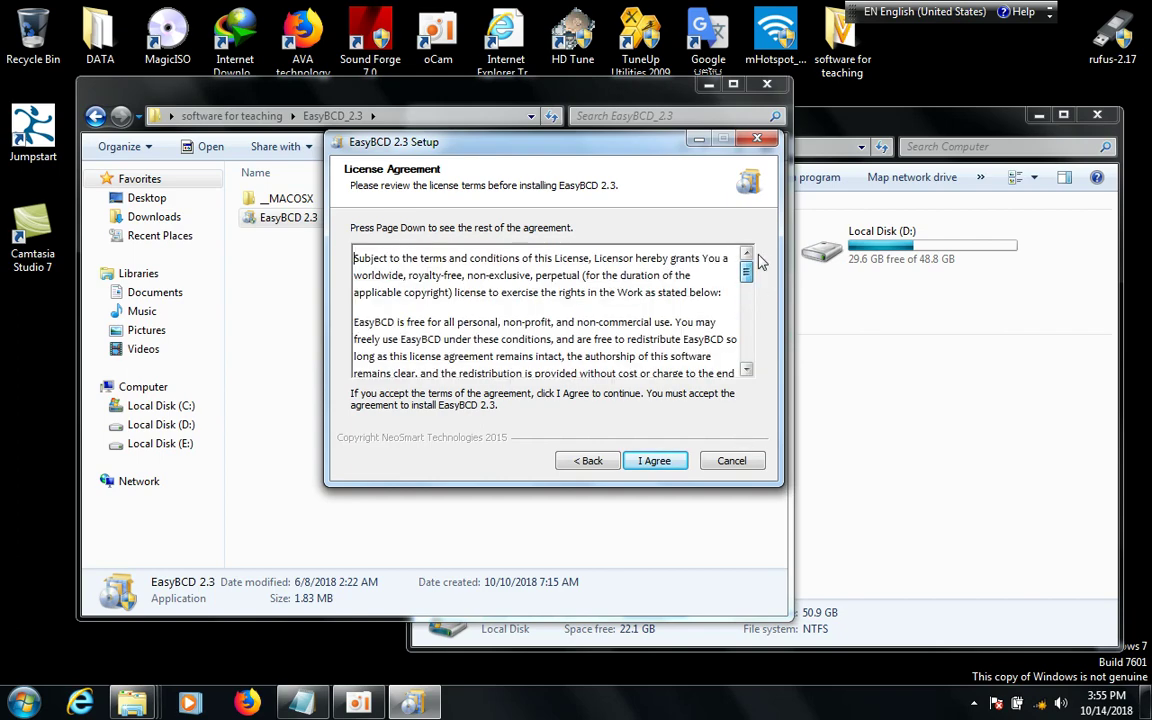
left_click(660, 462)
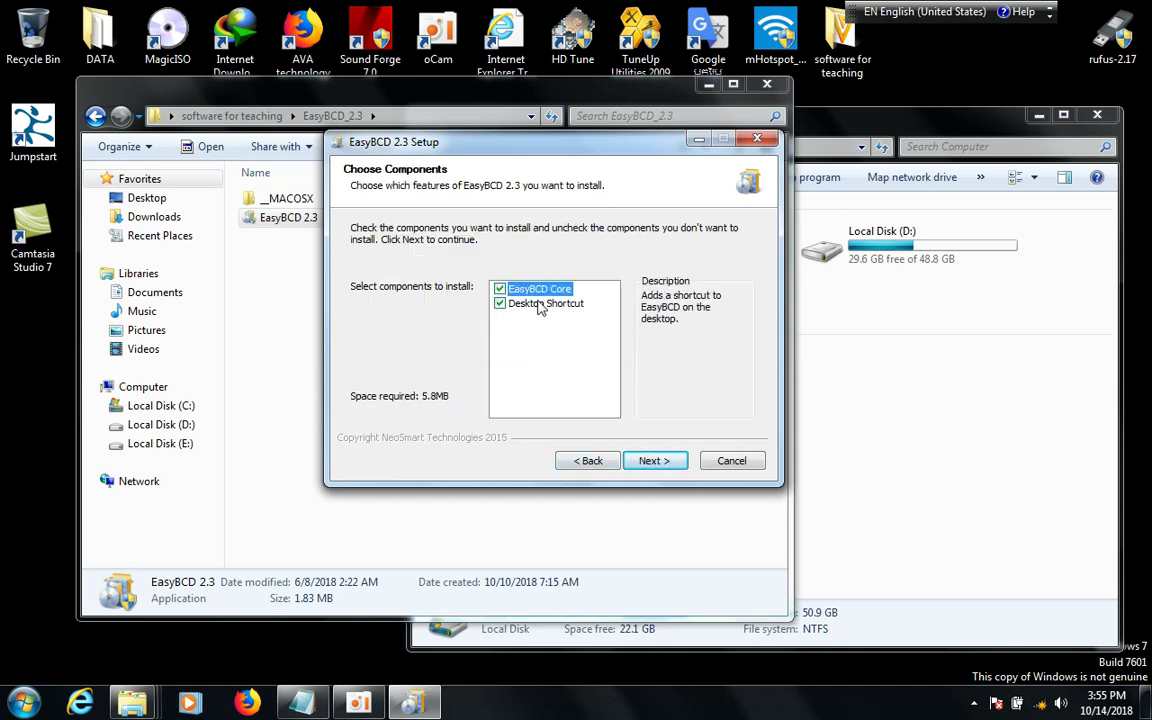
Install EasyBCD Core and the desktop shortcut in the default destination folder, and finish setup with Run EasyBCD 2.3 enabled.
left_click(655, 461)
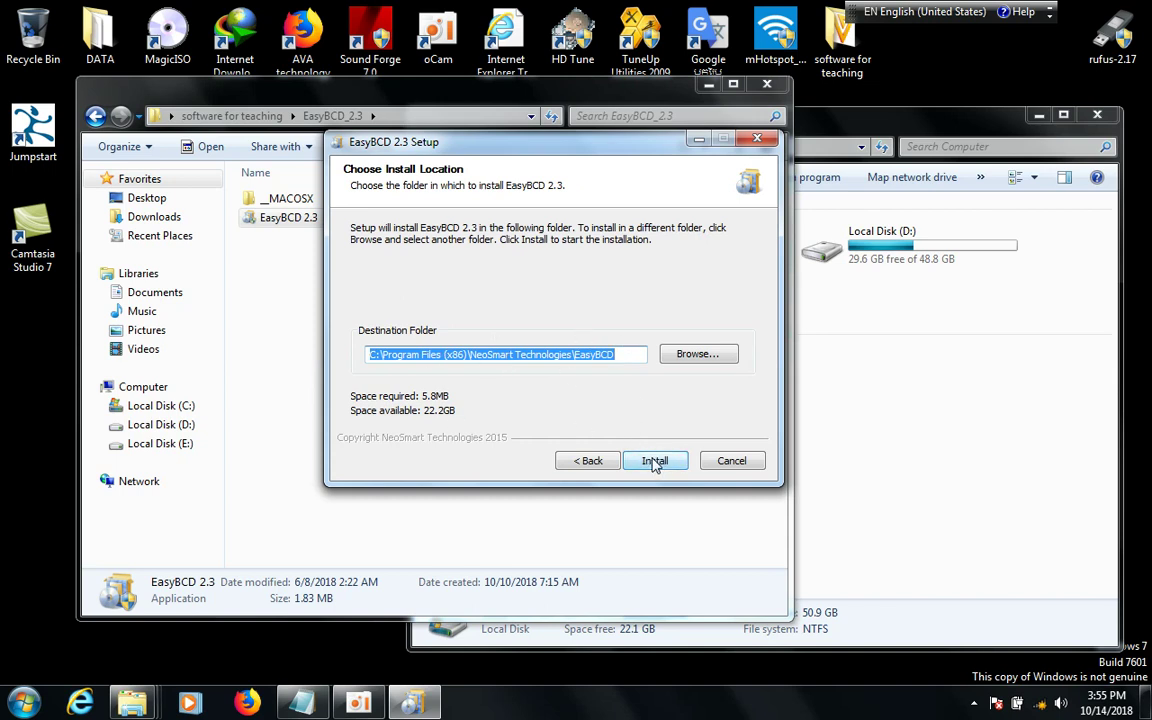
left_click_drag(375, 355, 618, 354)
left_click(381, 357)
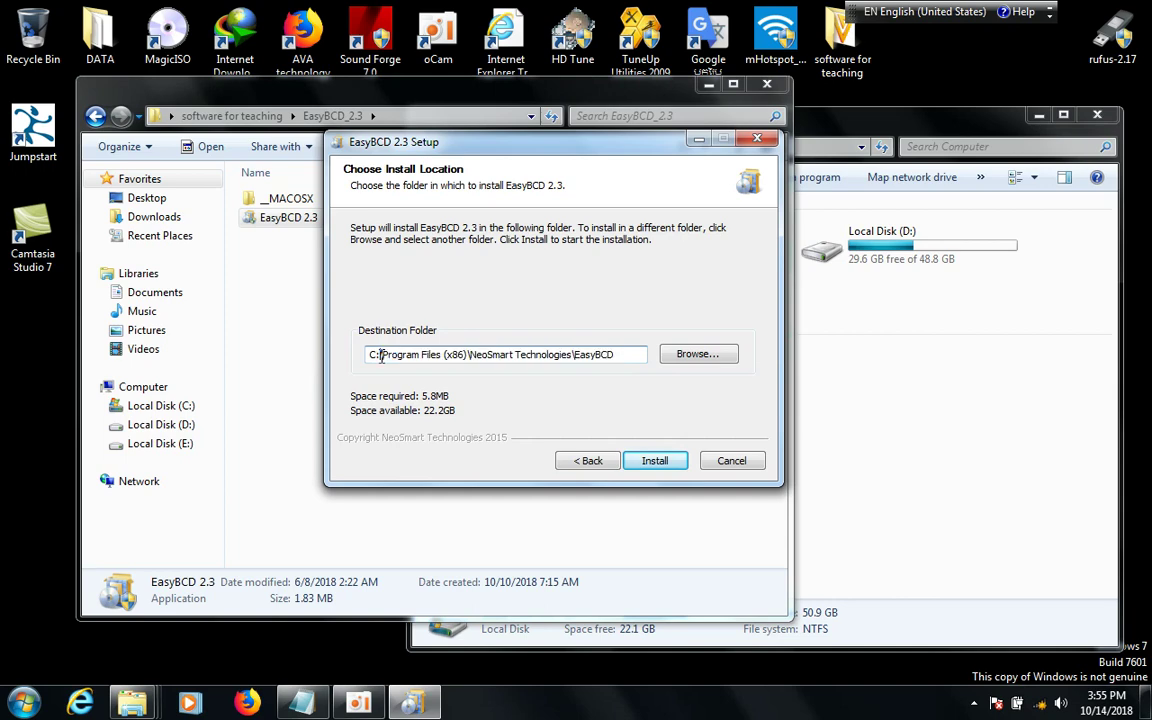
left_click_drag(372, 352, 640, 375)
left_click(653, 463)
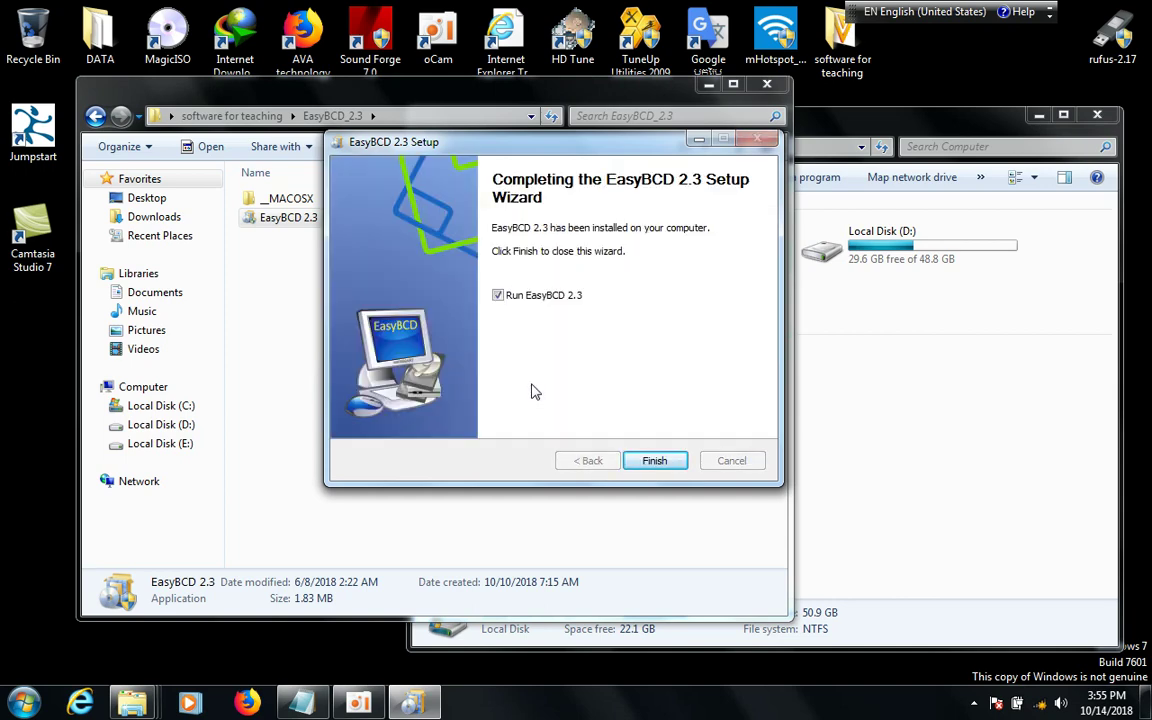
left_click(655, 461)
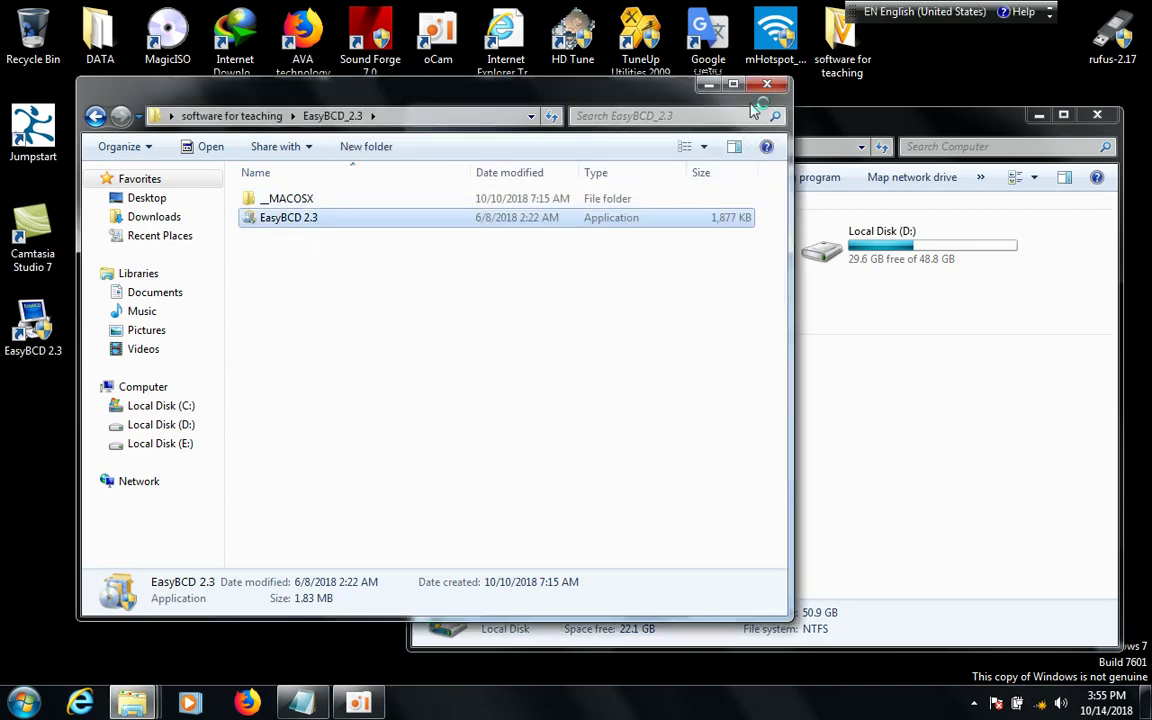
Minimize the EasyBCD_2.3 and Computer folder windows and refresh the desktop.
left_click(709, 84)
left_click_drag(738, 121, 546, 140)
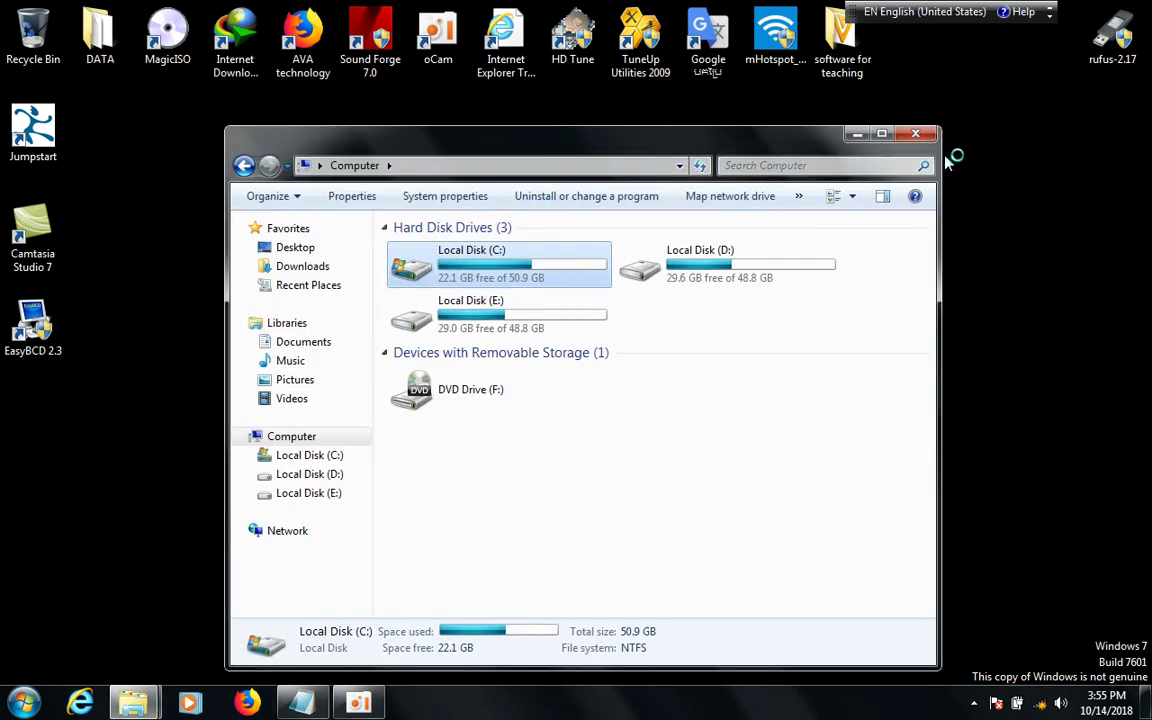
left_click(857, 134)
right_click(428, 277)
left_click(530, 331)
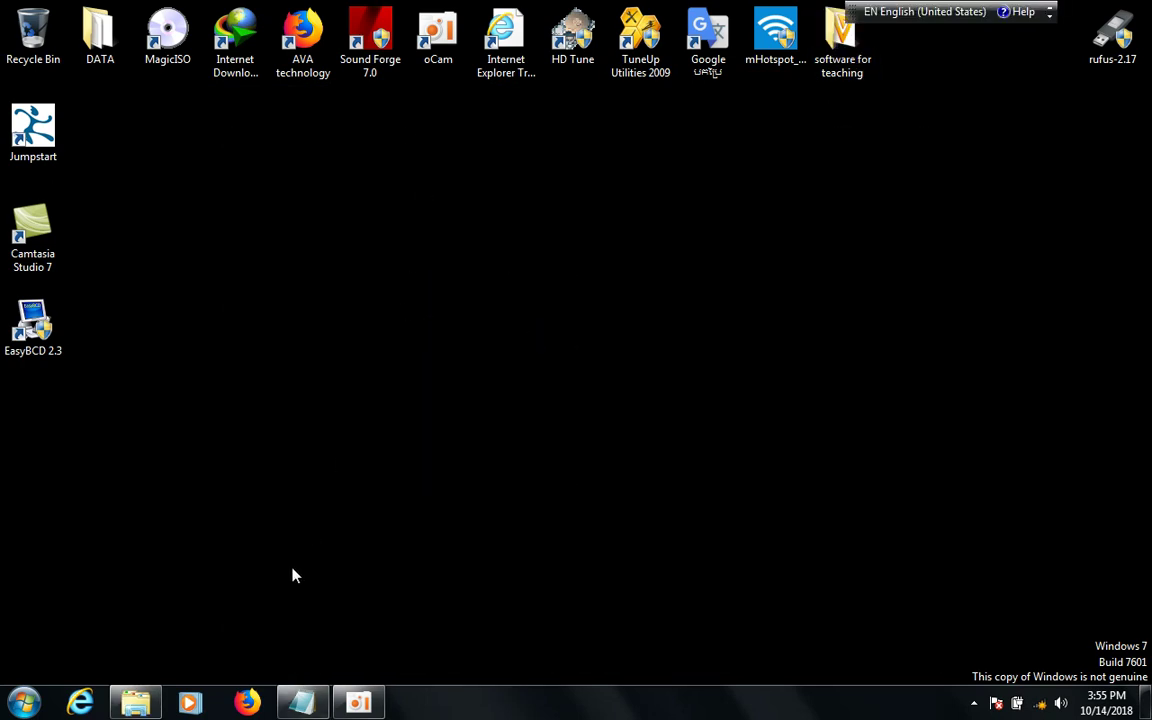
Close the serial text file open in Notepad and refresh the desktop.
left_click(301, 703)
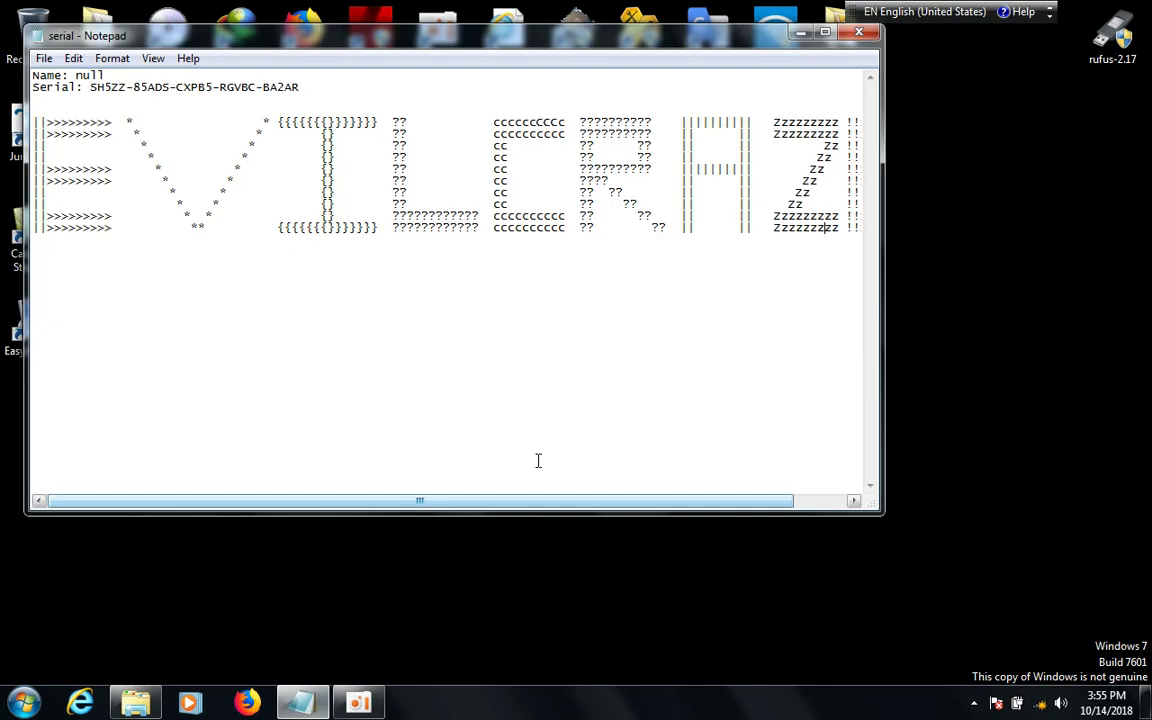
left_click(858, 34)
right_click(236, 273)
left_click(270, 321)
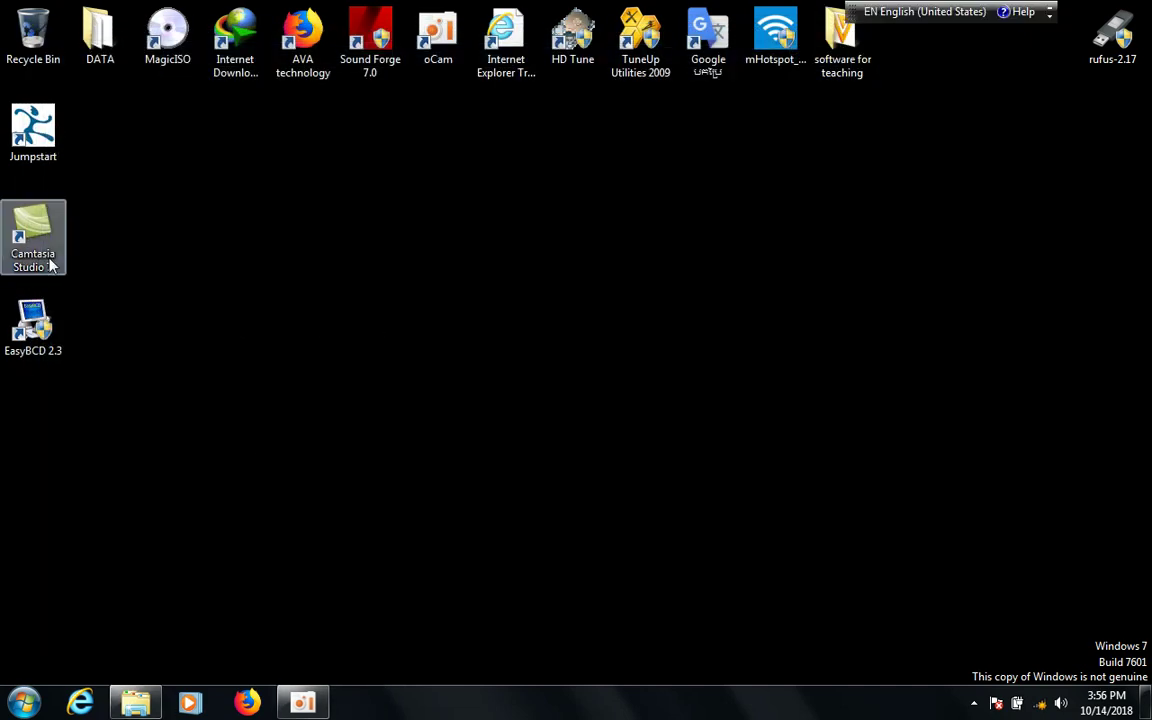
Launch EasyBCD 2.3 from its desktop shortcut.
double_click(33, 325)
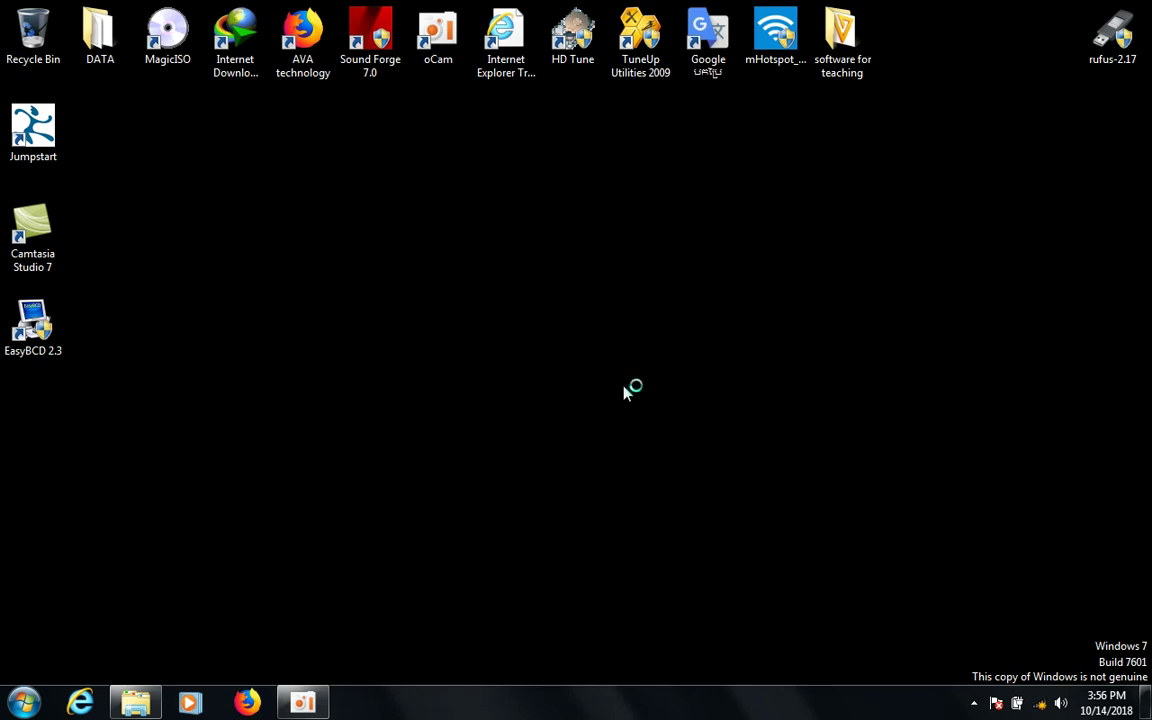
right_click(540, 290)
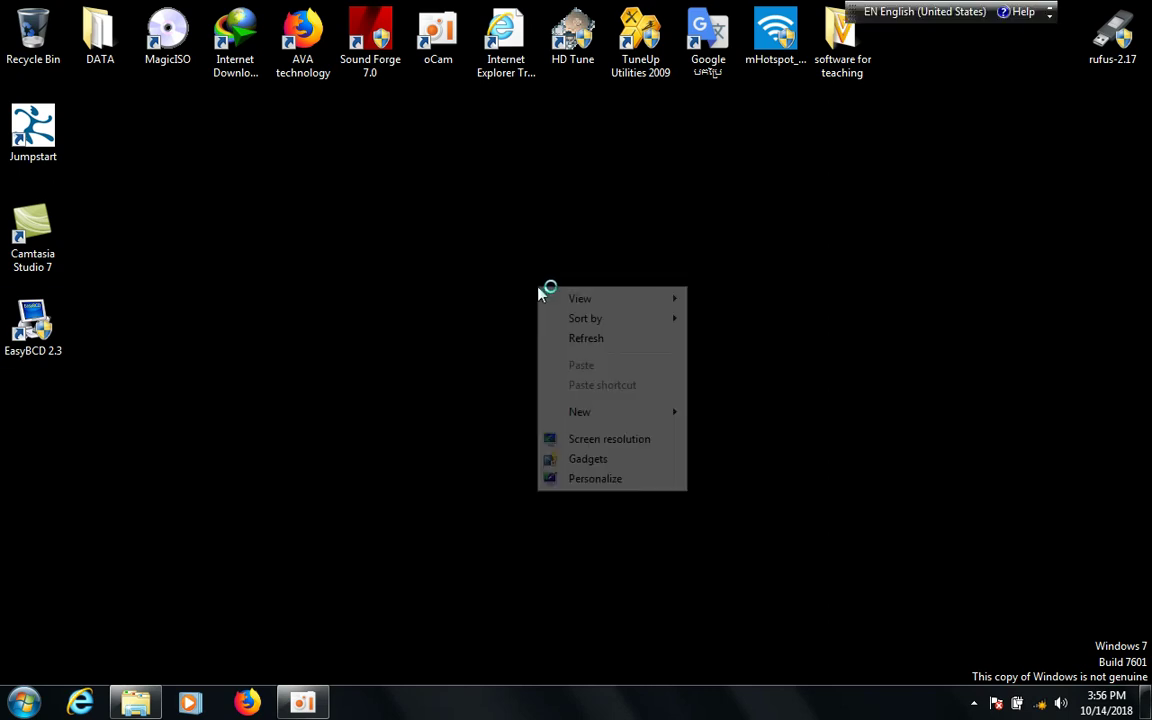
left_click(599, 271)
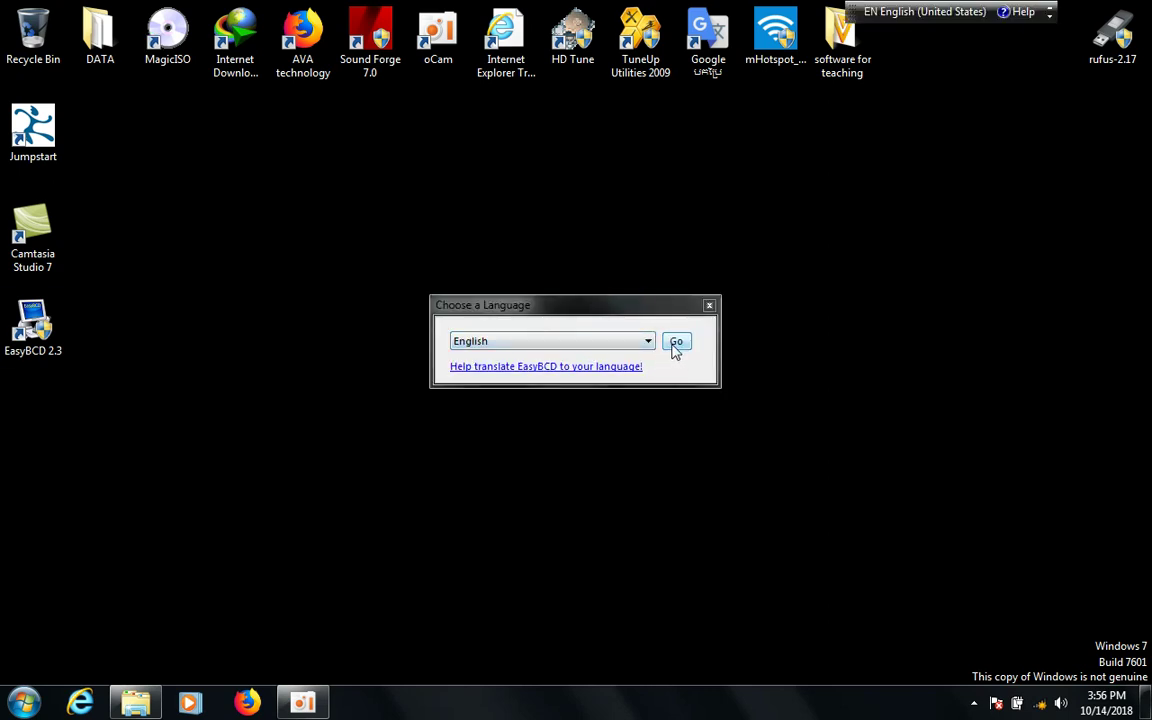
Review the available EasyBCD interface languages and continue with English.
left_click(648, 342)
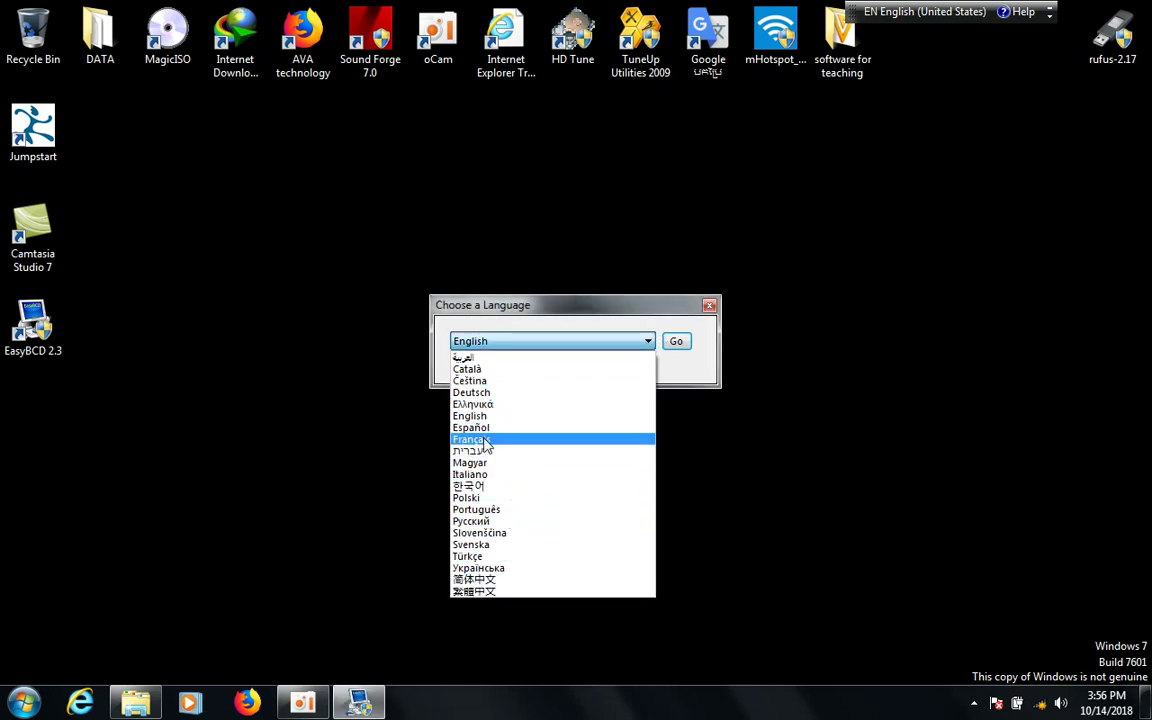
left_click(585, 311)
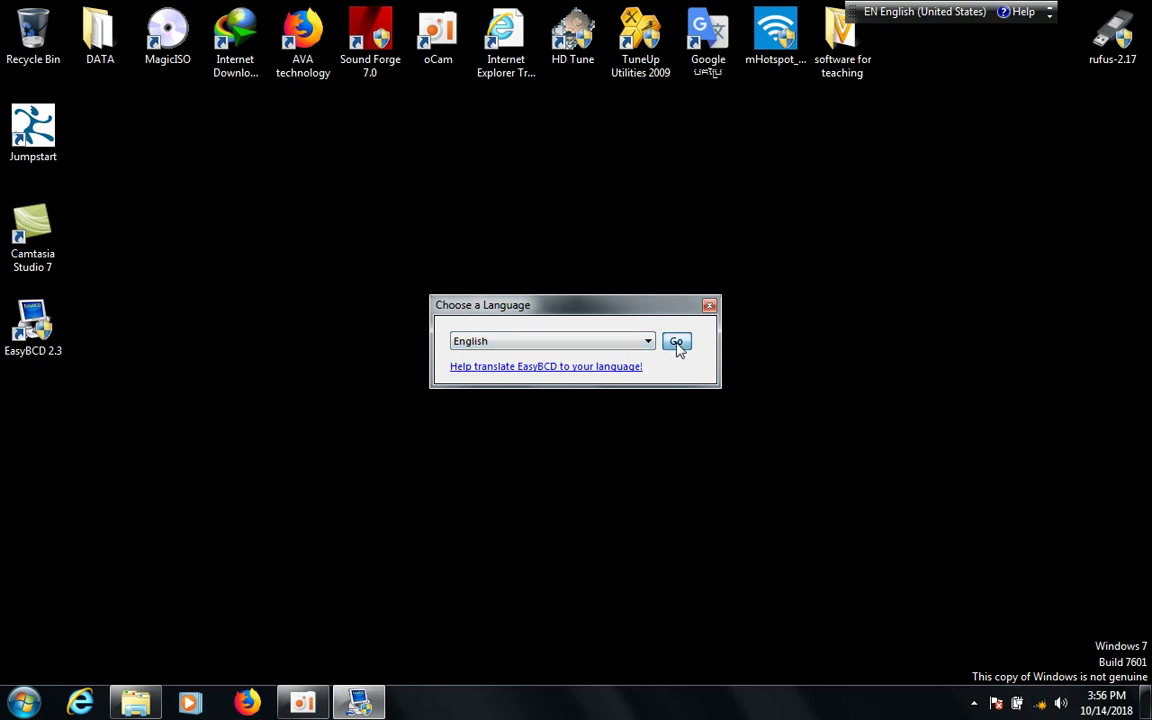
left_click(675, 341)
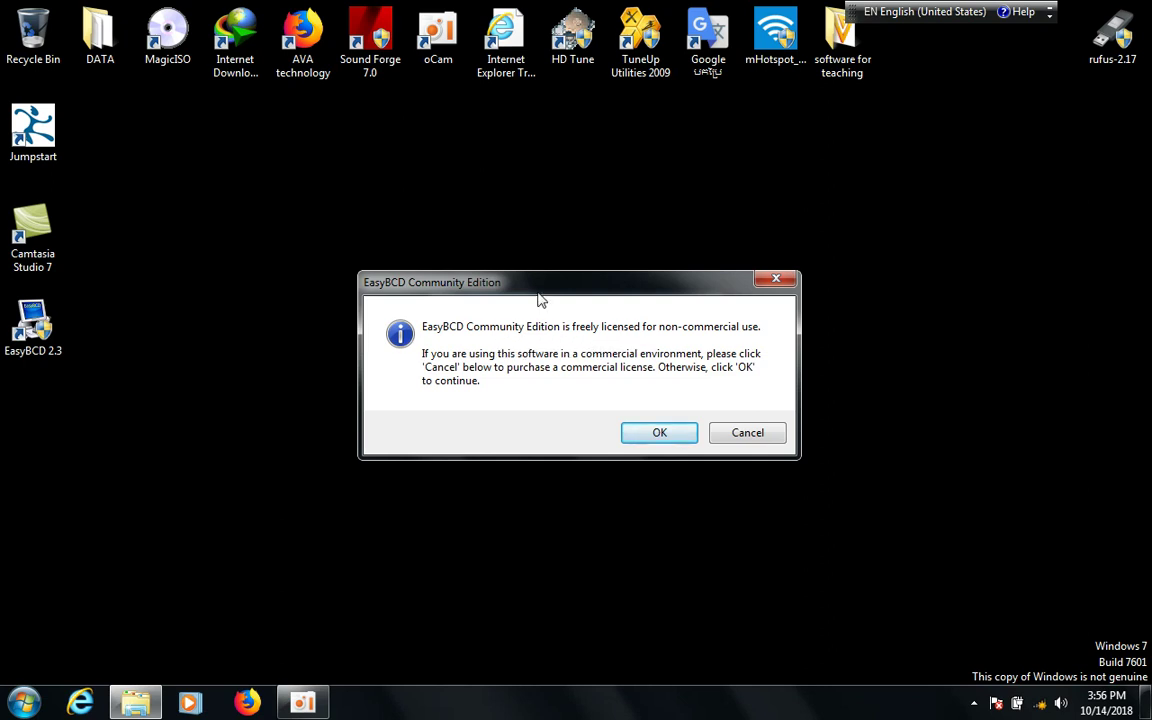
left_click_drag(538, 296, 531, 214)
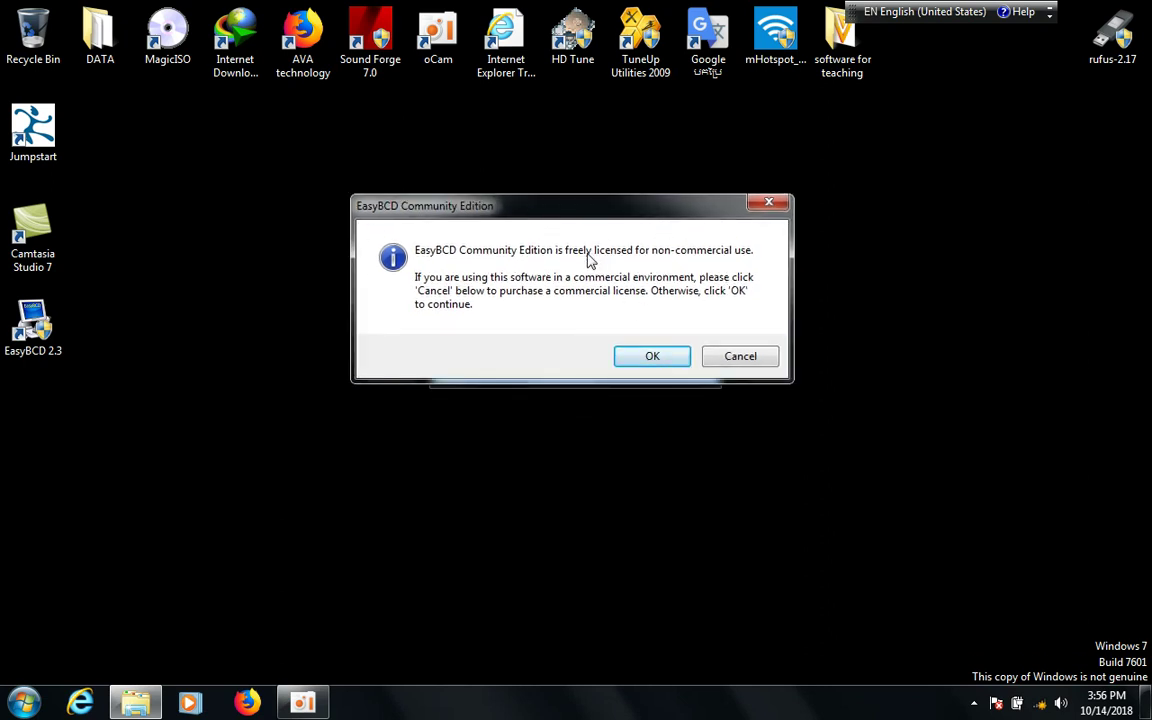
Accept the EasyBCD Community Edition non-commercial use notice and close the language chooser.
left_click(656, 358)
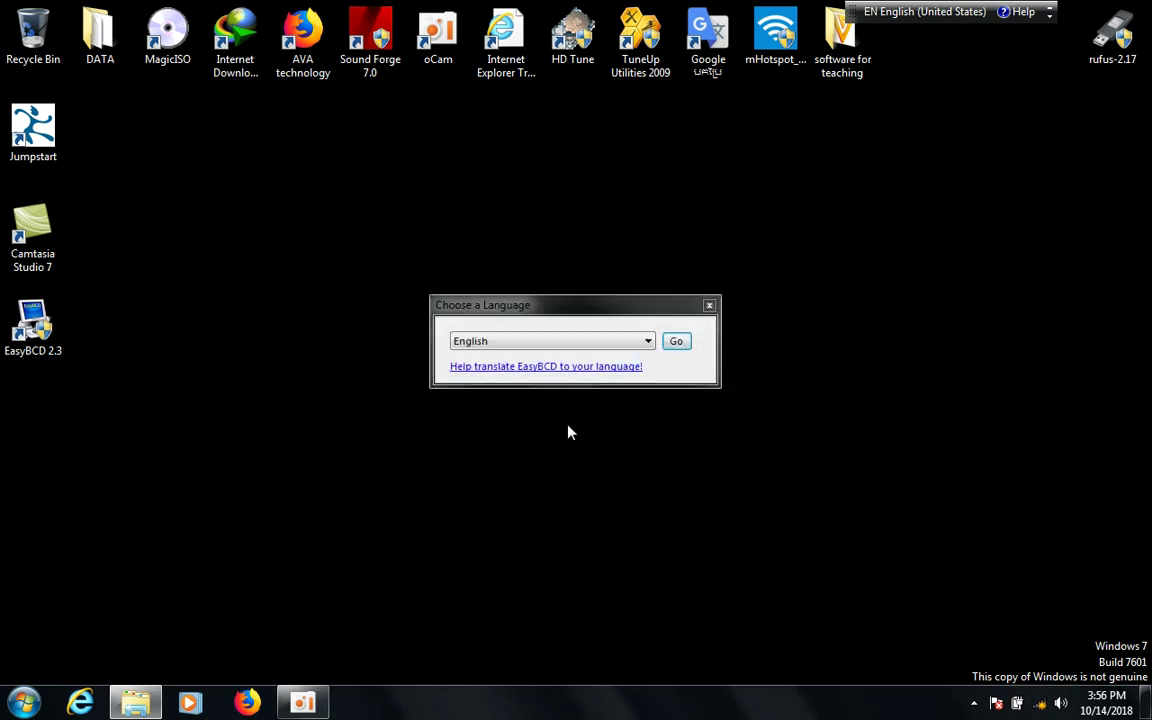
left_click(710, 306)
right_click(413, 309)
left_click(490, 368)
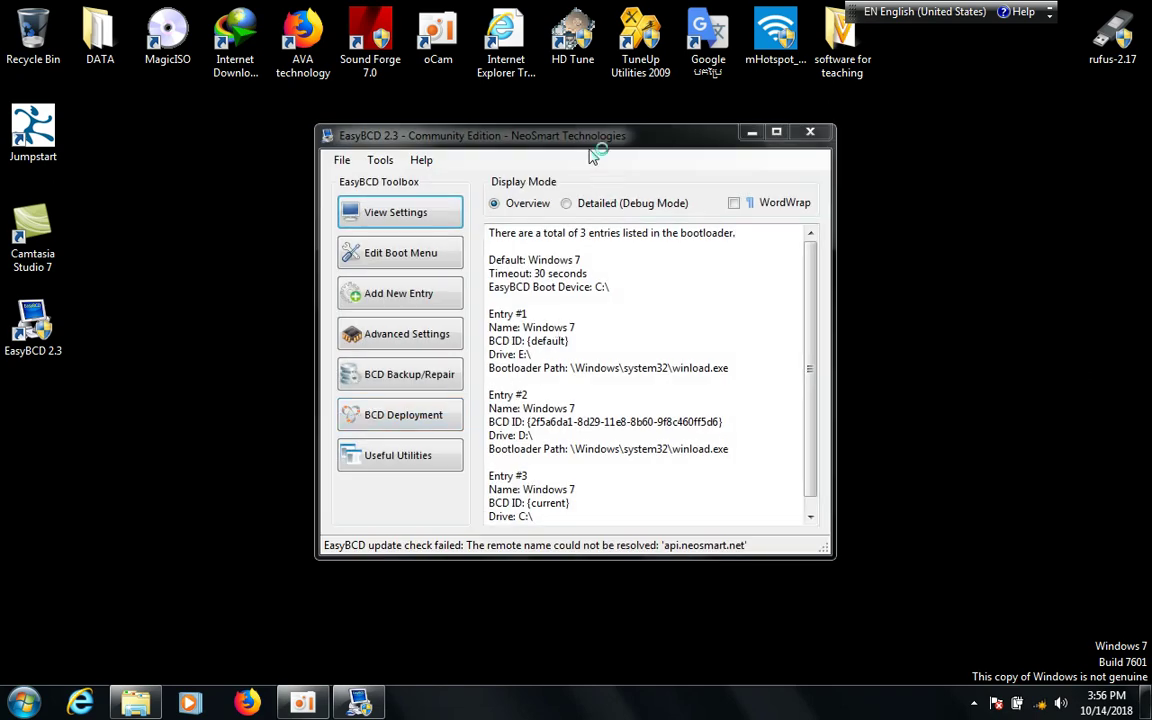
Move the EasyBCD window slightly higher on the desktop and dismiss its error report dialog.
left_click_drag(590, 139, 580, 125)
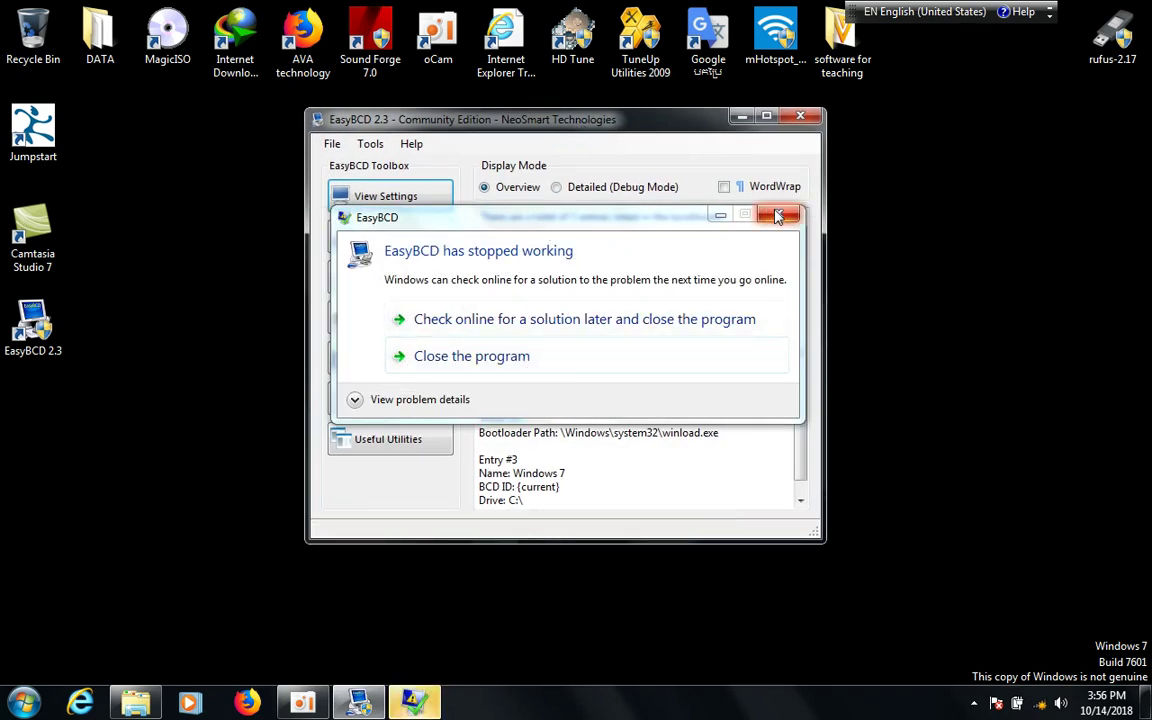
left_click(783, 216)
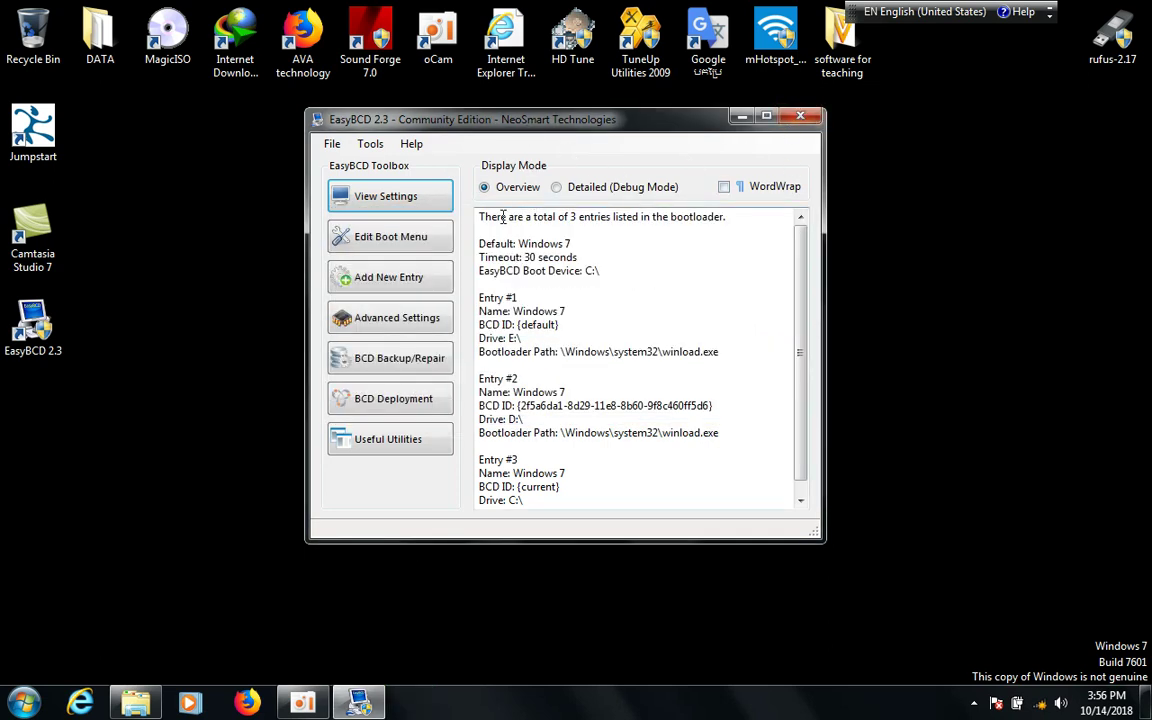
Read the bootloader overview from its opening summary line down to the details of Entry #3.
left_click_drag(524, 216, 724, 222)
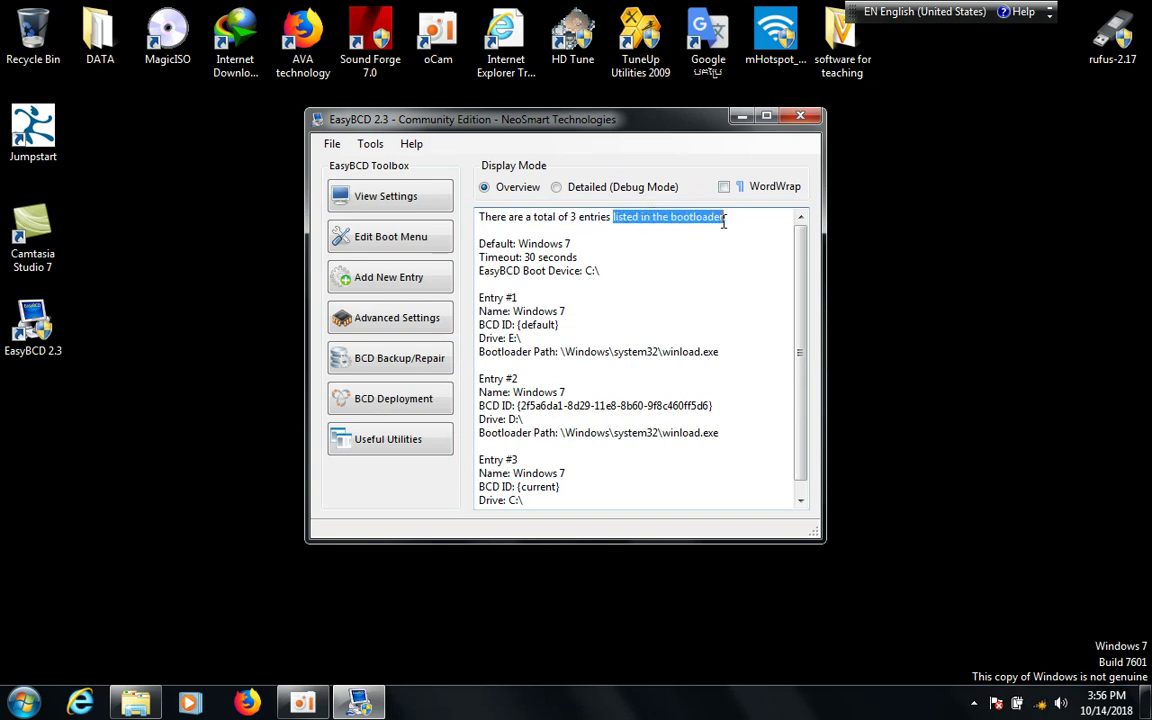
left_click(677, 260)
scroll(586, 327, "down", 1)
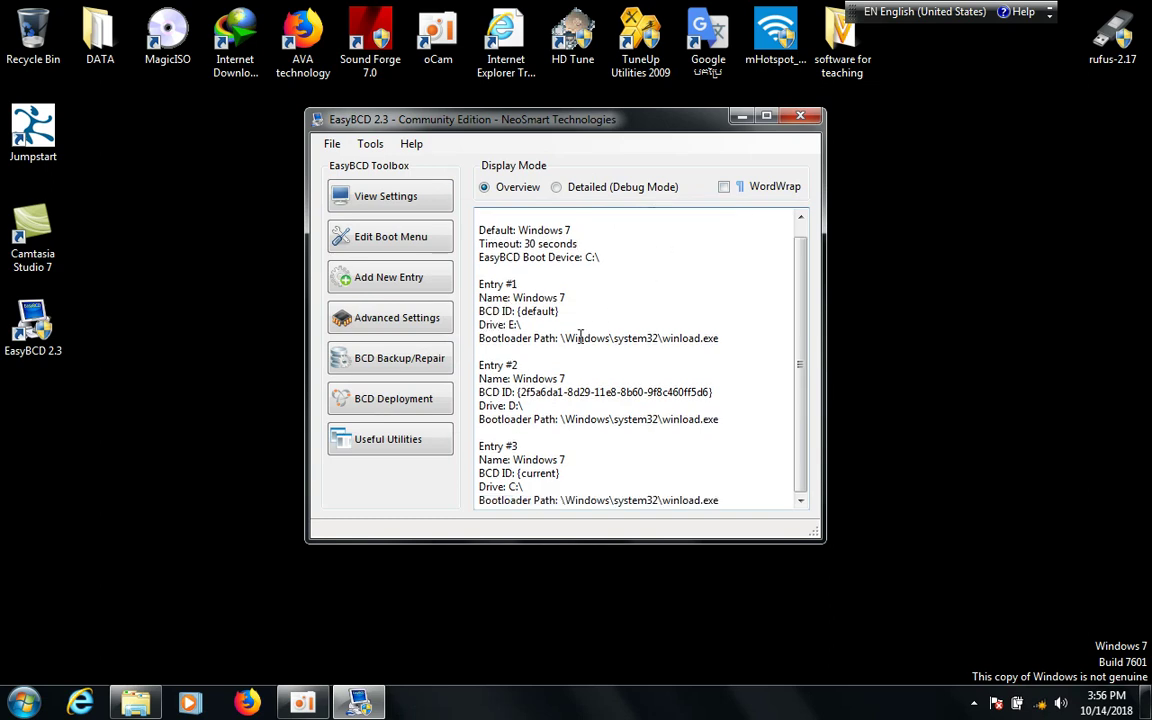
left_click_drag(578, 476, 613, 472)
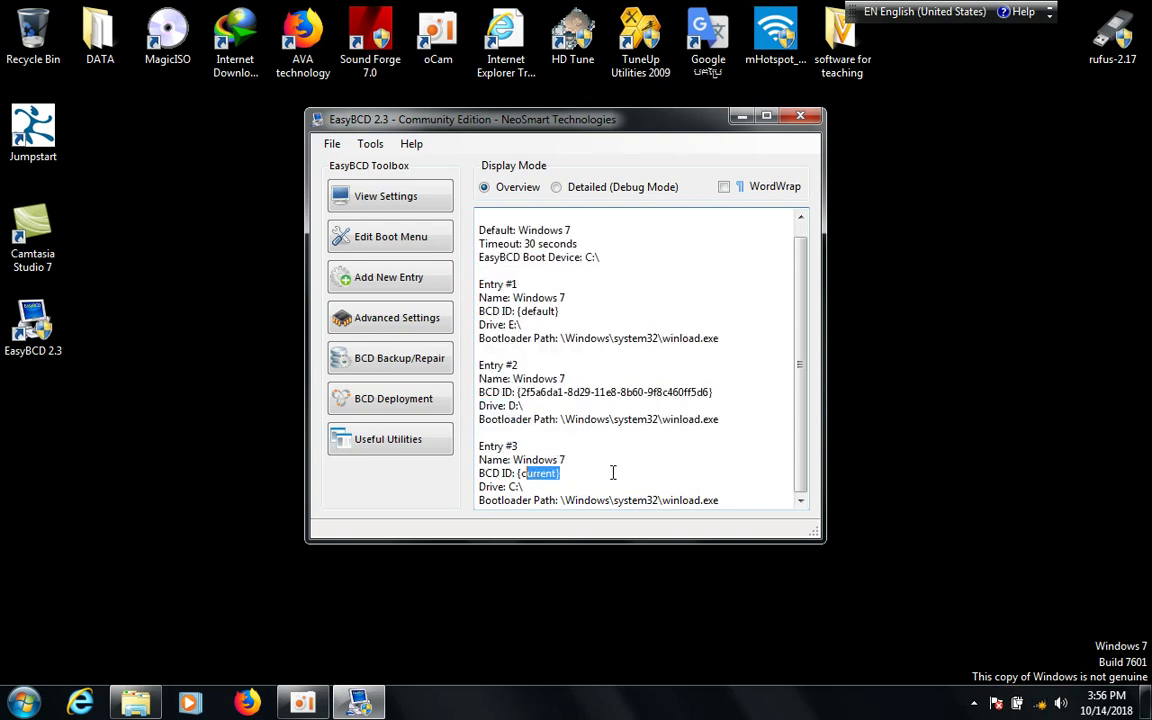
left_click(548, 487)
Examine the default system, timeout and boot device lines, along with the details of Entry #1 and Entry #2.
left_click_drag(600, 259, 437, 214)
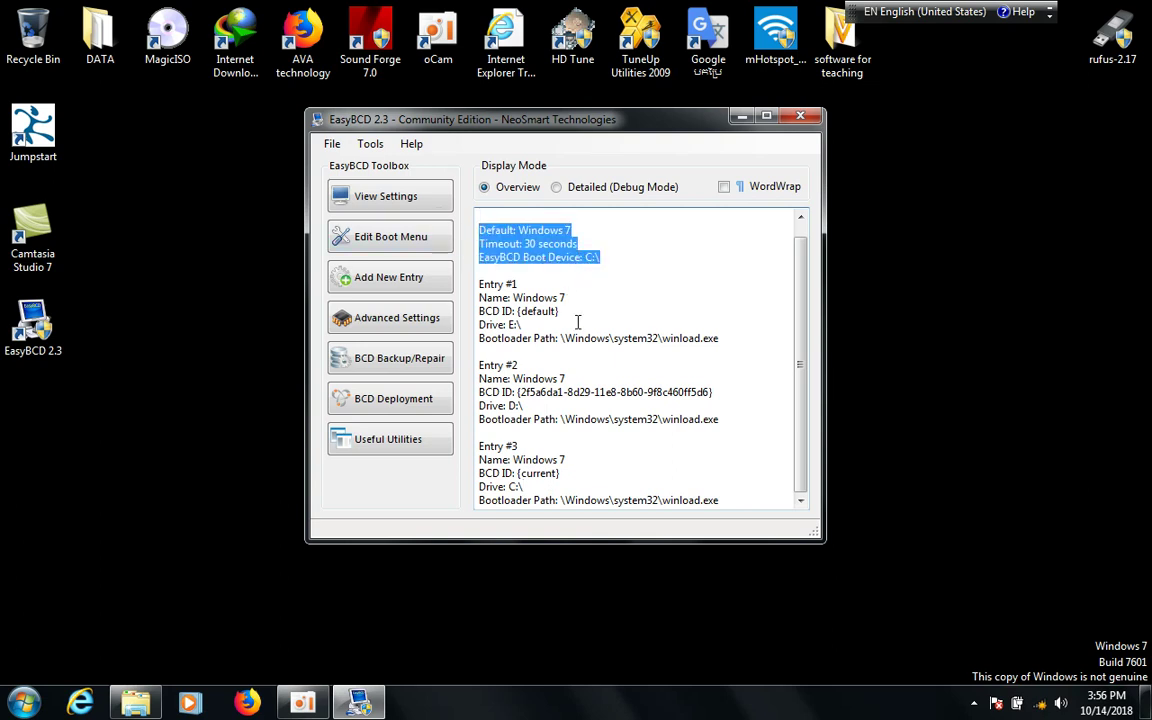
left_click_drag(730, 336, 477, 272)
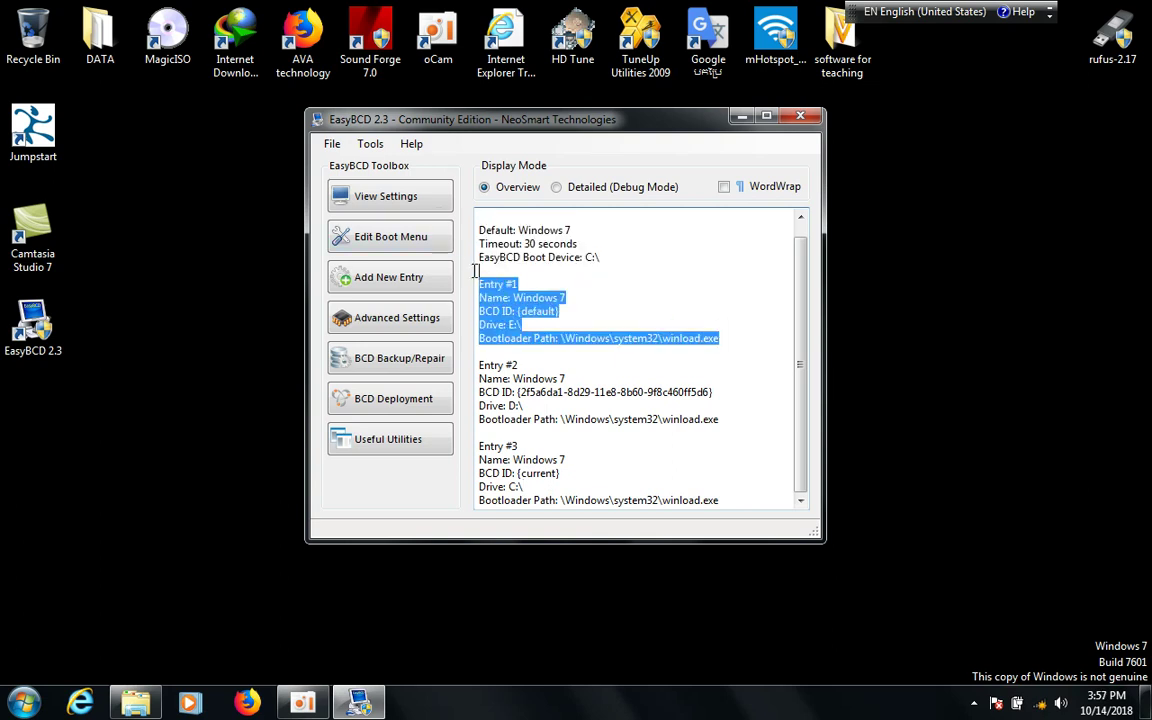
left_click(562, 381)
left_click_drag(720, 420, 480, 318)
left_click(586, 432)
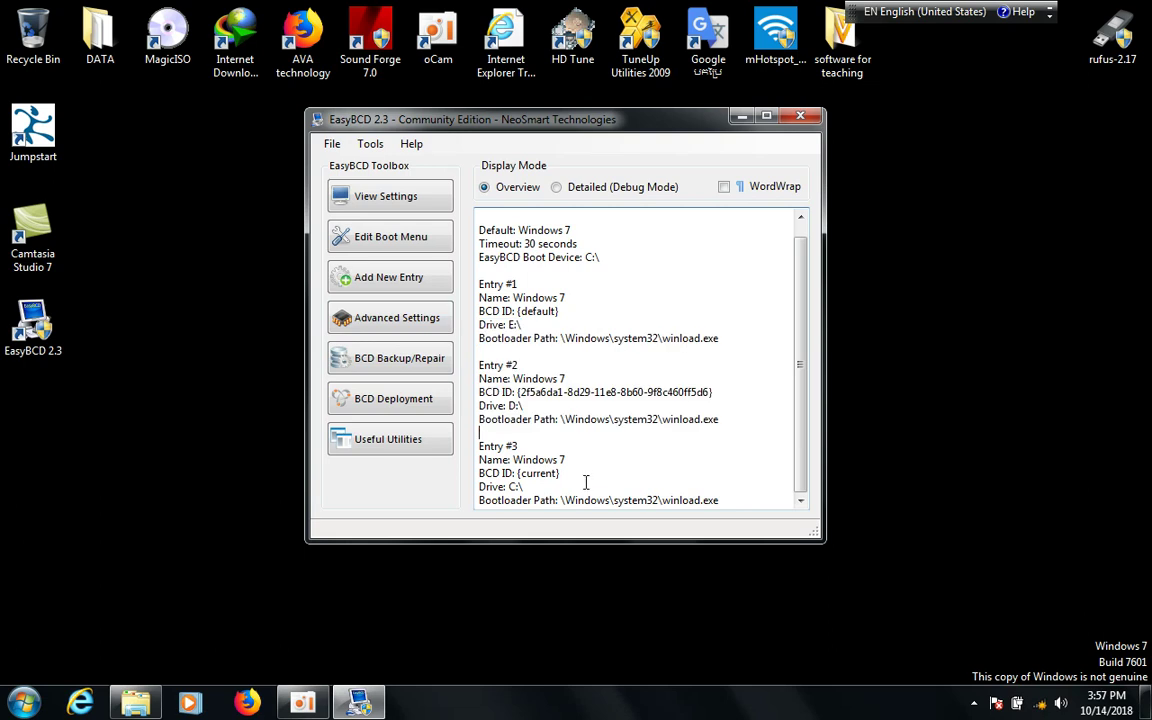
left_click_drag(603, 258, 440, 216)
left_click(627, 257)
left_click_drag(627, 257, 476, 220)
left_click(582, 259)
Switch to the Camtasia 7.1.1 folder window, inspect the contents of local disks C:, D: and E:, and close the window.
mouse_move(135, 703)
left_click(125, 560)
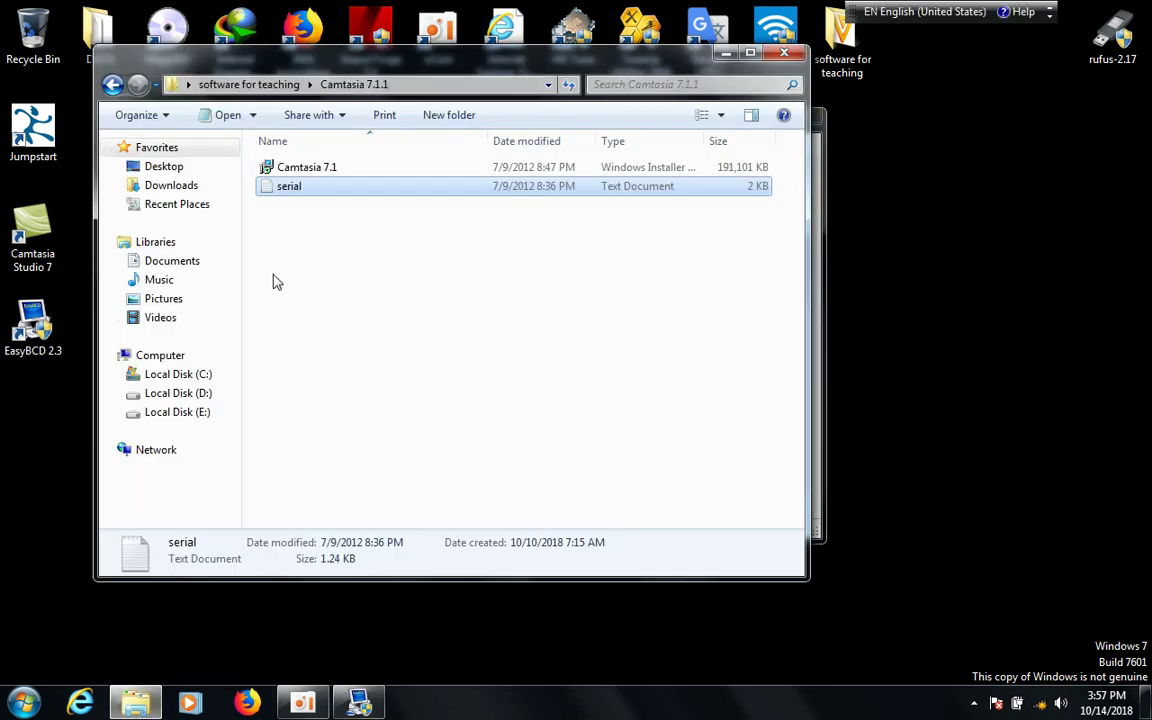
left_click(160, 355)
left_click(190, 376)
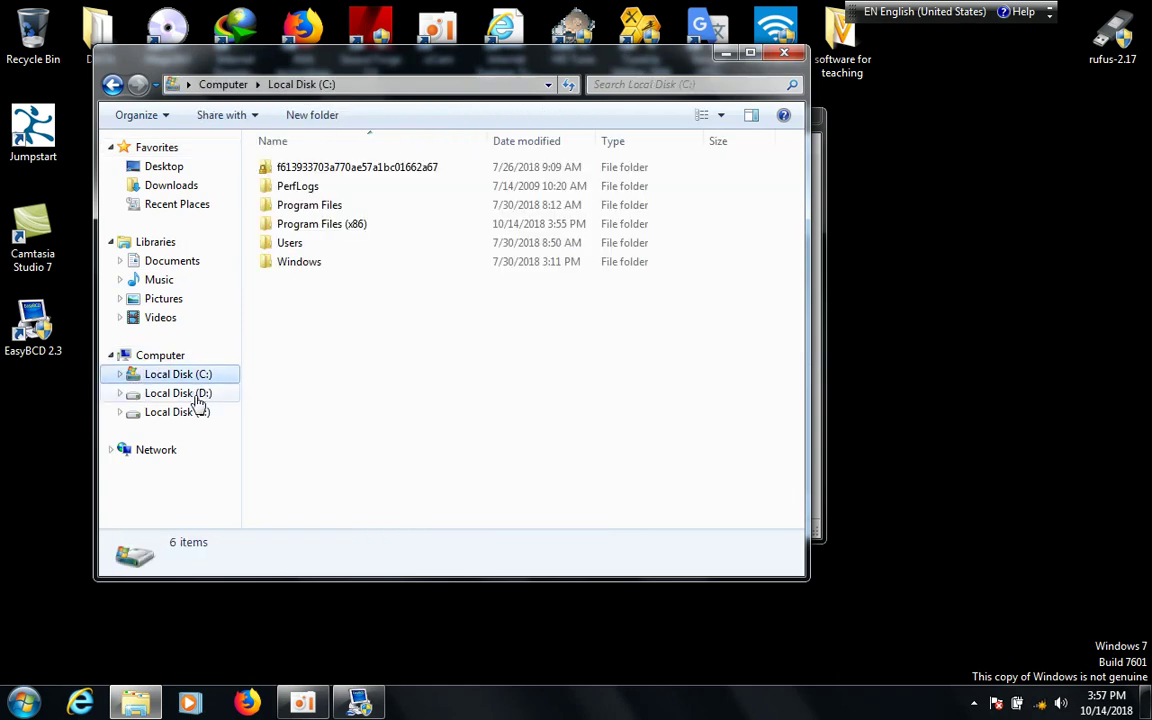
left_click(195, 395)
left_click(200, 376)
left_click(205, 412)
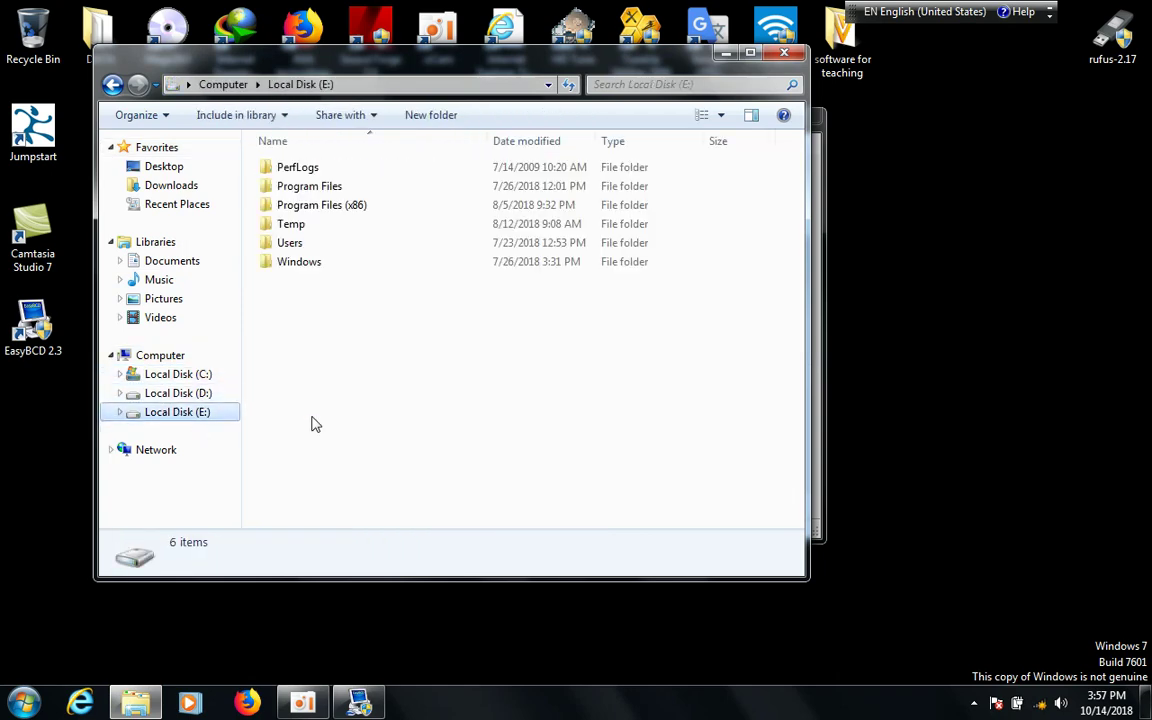
left_click(784, 52)
Close EasyBCD after rechecking the boot entry overview, and switch to the oCam recorder window.
left_click_drag(590, 54, 549, 123)
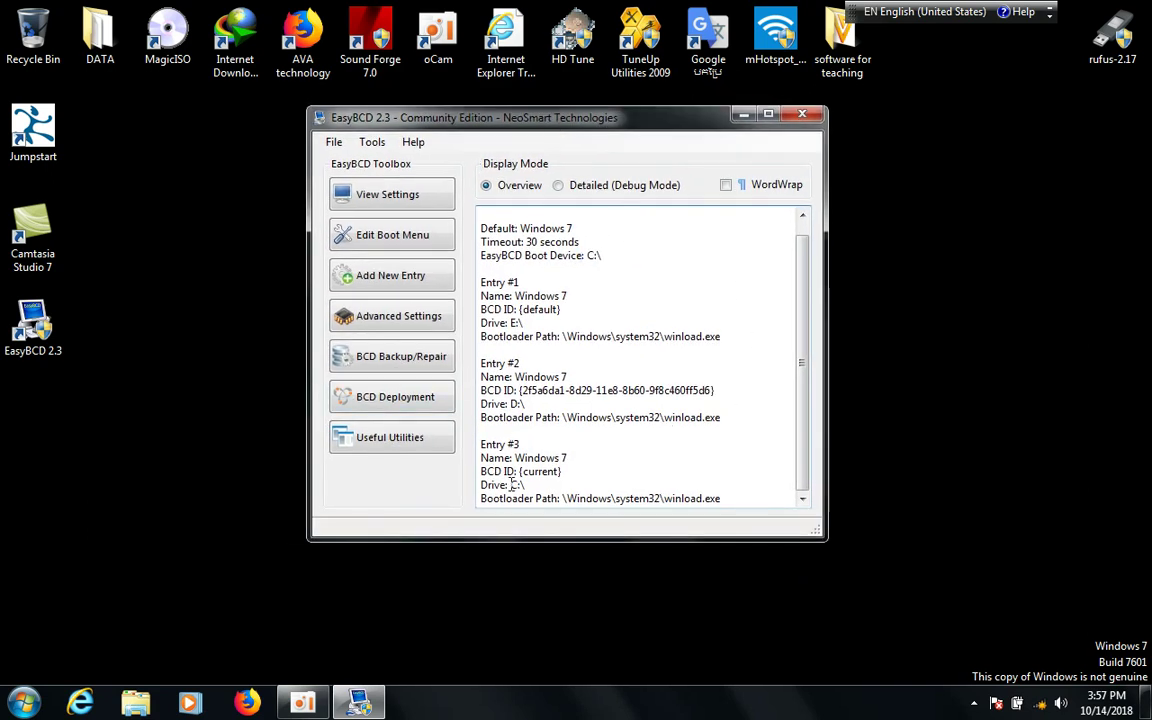
scroll(512, 483, "up", 1)
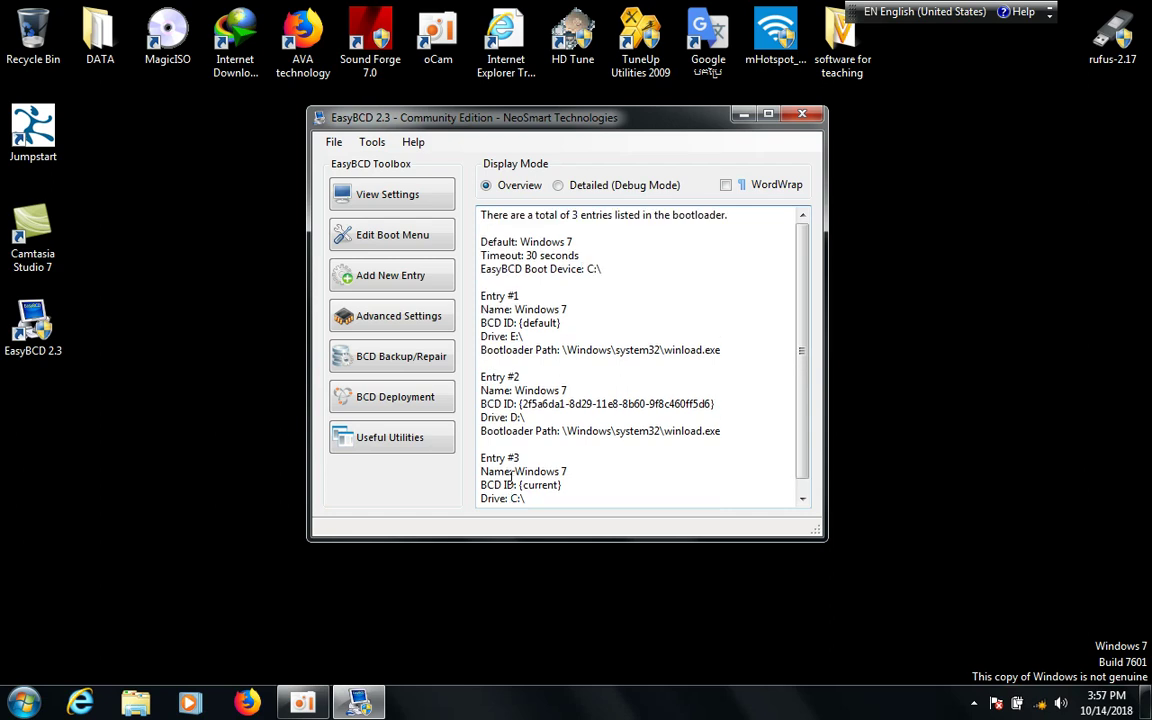
left_click(810, 116)
left_click(322, 703)
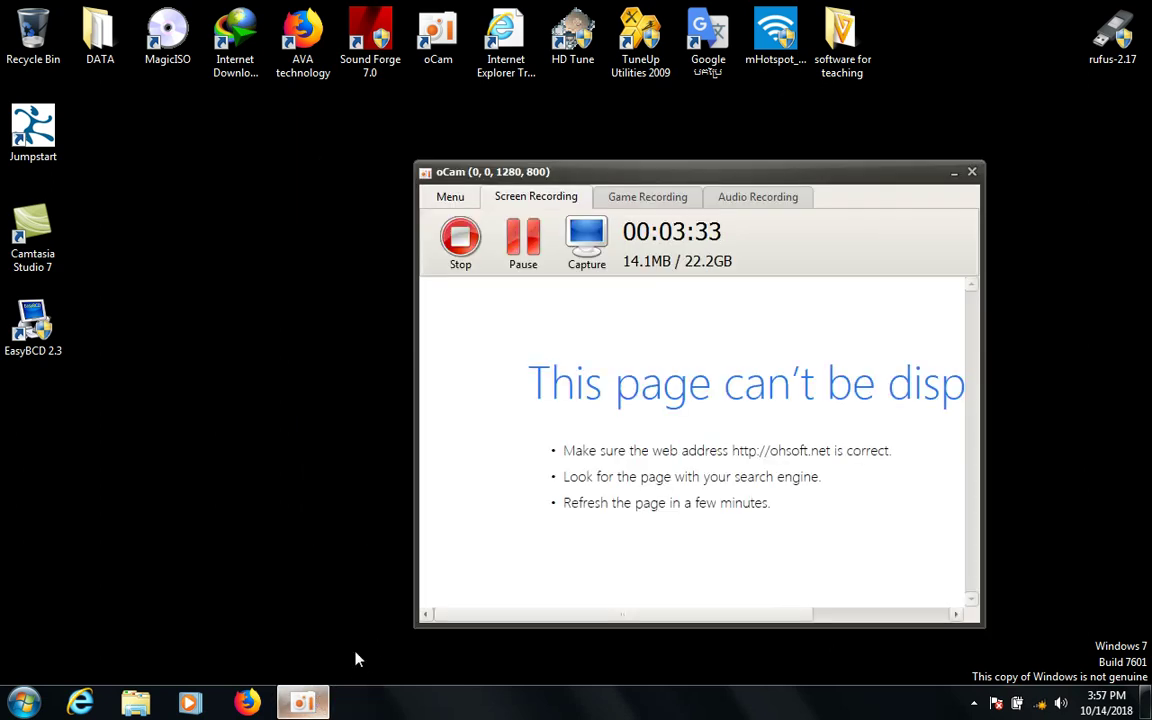